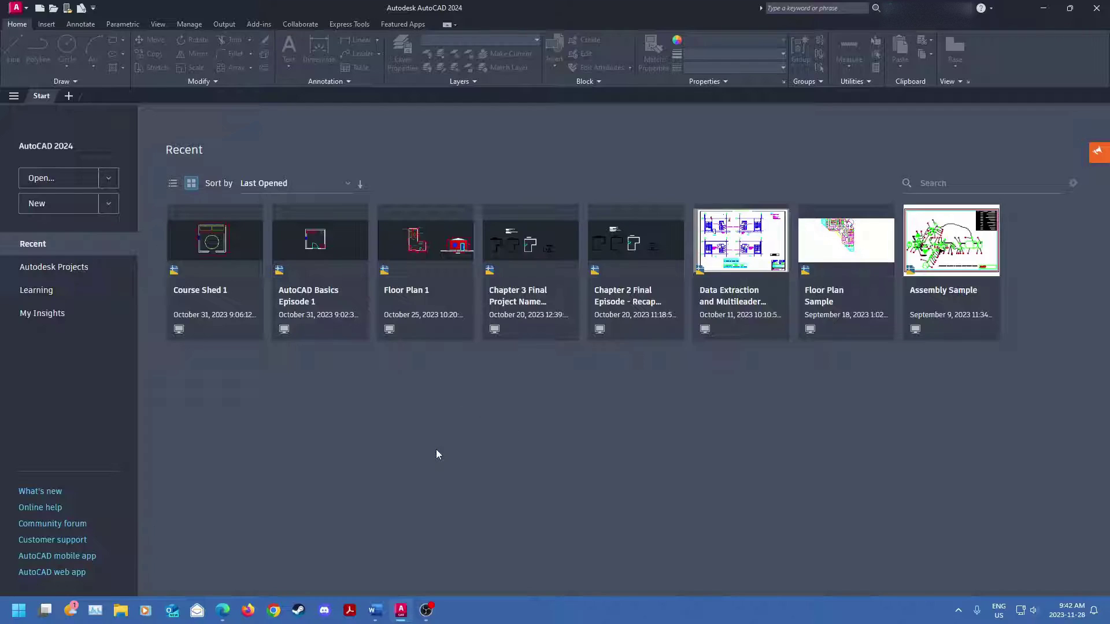
Create a new blank drawing and bring its origin into a comfortable working view
click(49, 206)
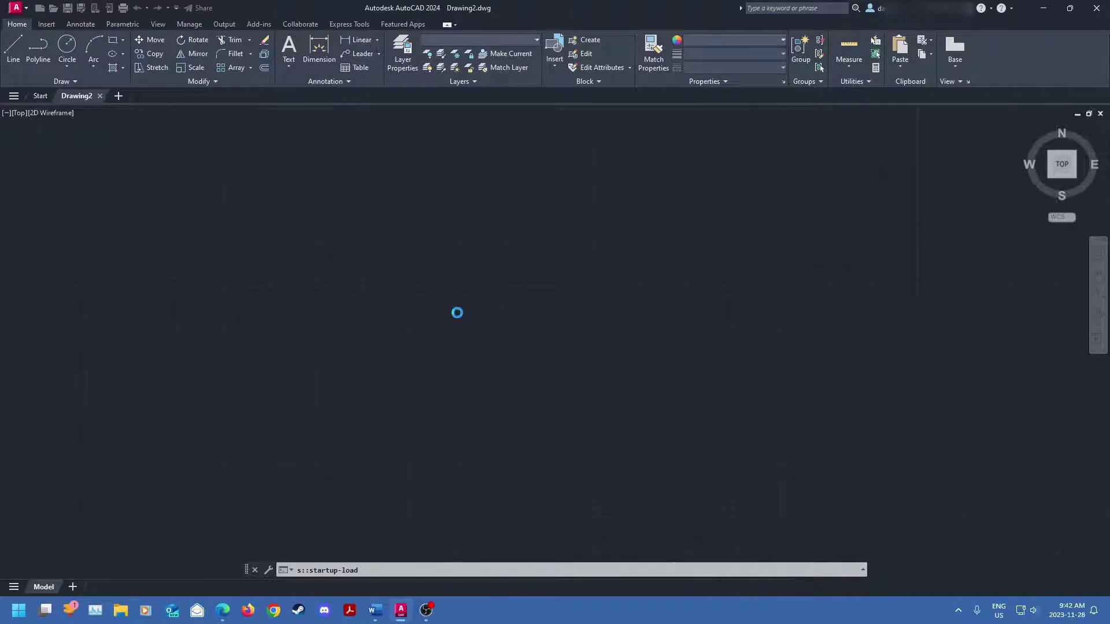
scroll(419, 311, down, 1)
middle_drag(435, 313, 640, 322)
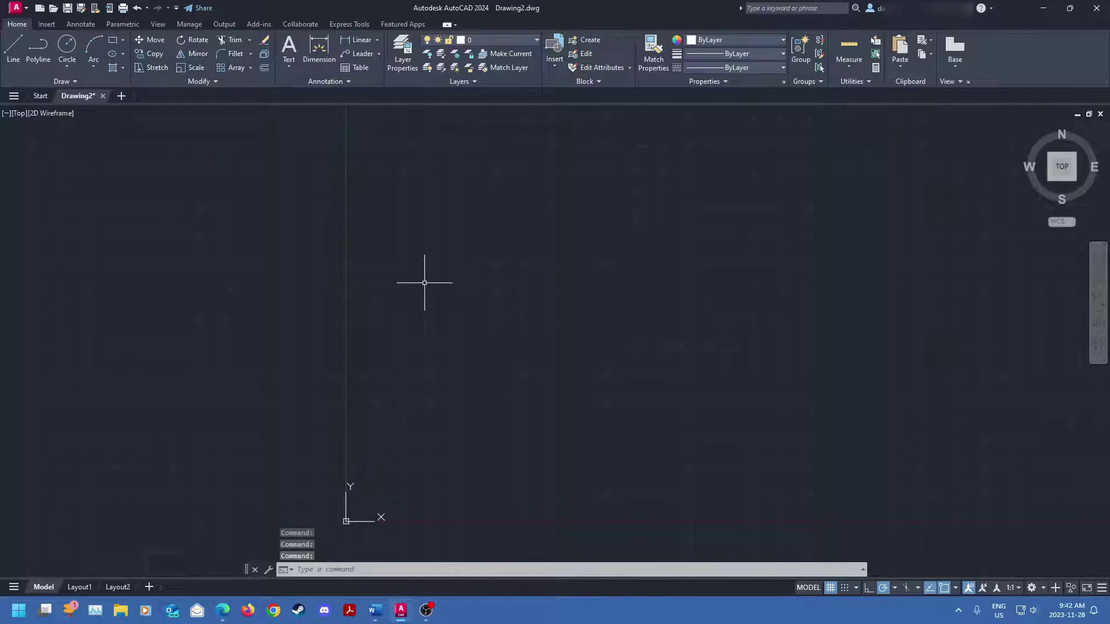
middle_drag(530, 293, 532, 199)
scroll(533, 199, down, 1)
middle_drag(475, 331, 389, 317)
middle_drag(389, 279, 452, 373)
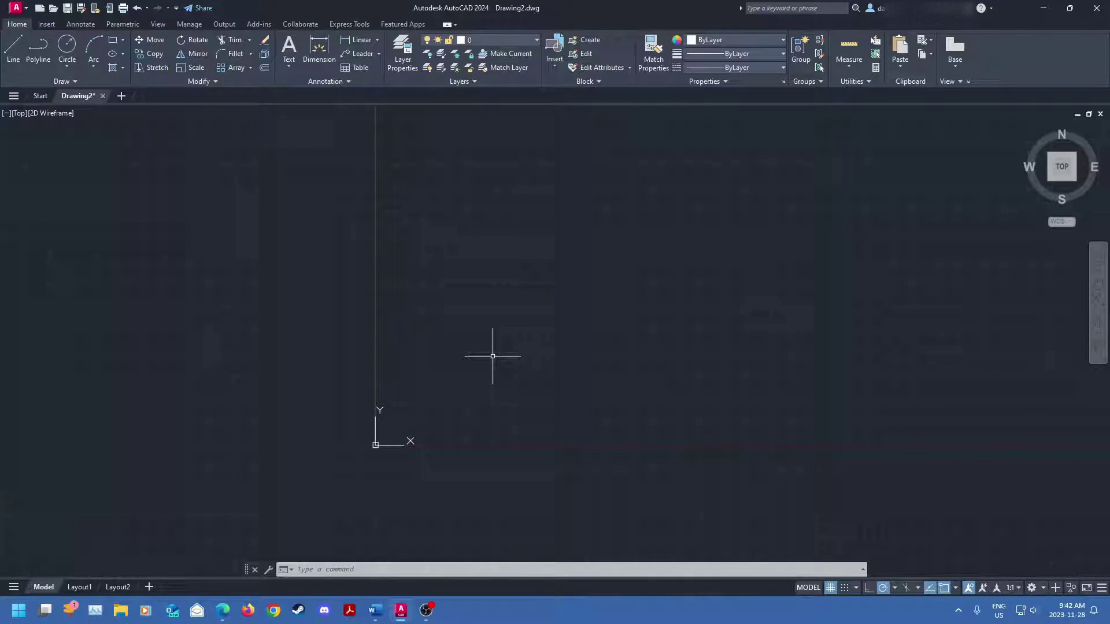
Open the external references manager with XREF, move it down into the drawing area and select the current drawing's entry
text(xr)
key(Return)
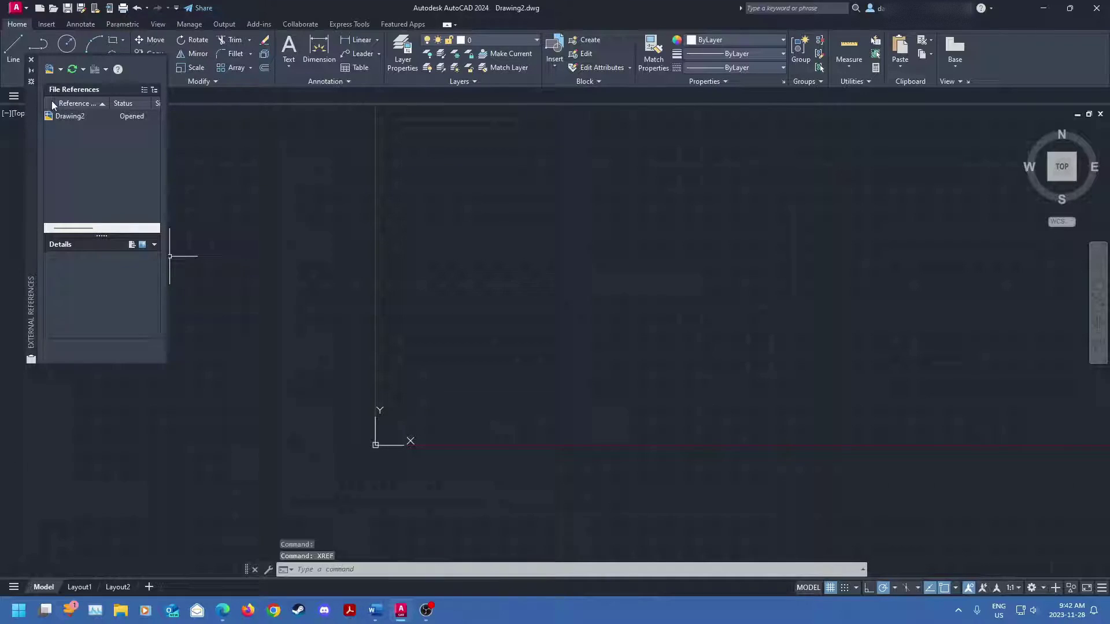
click(68, 116)
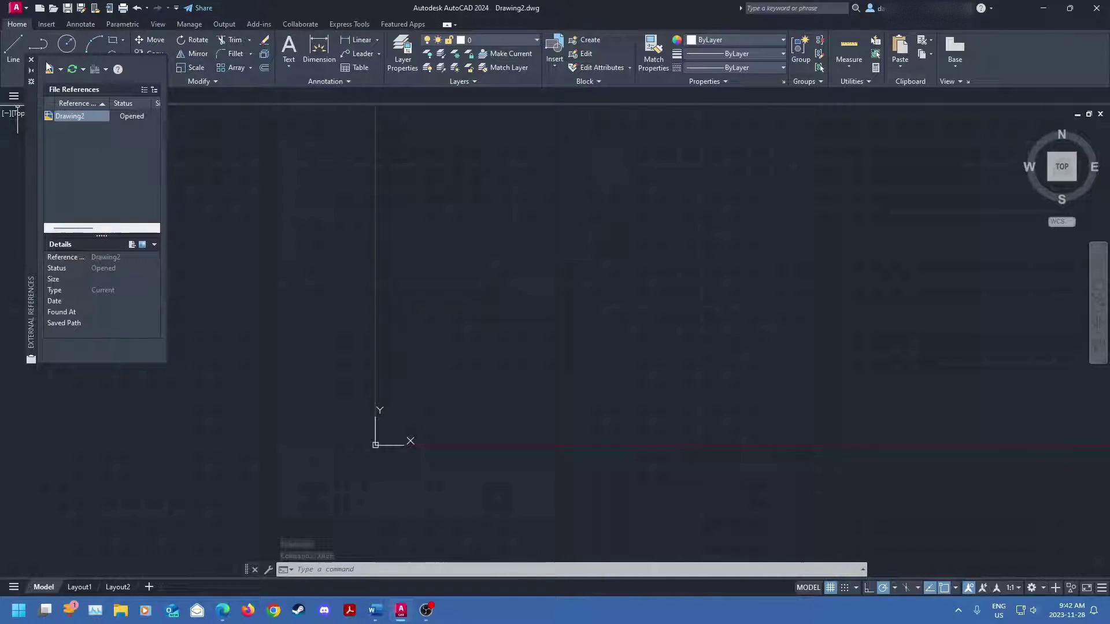
drag(32, 136, 30, 209)
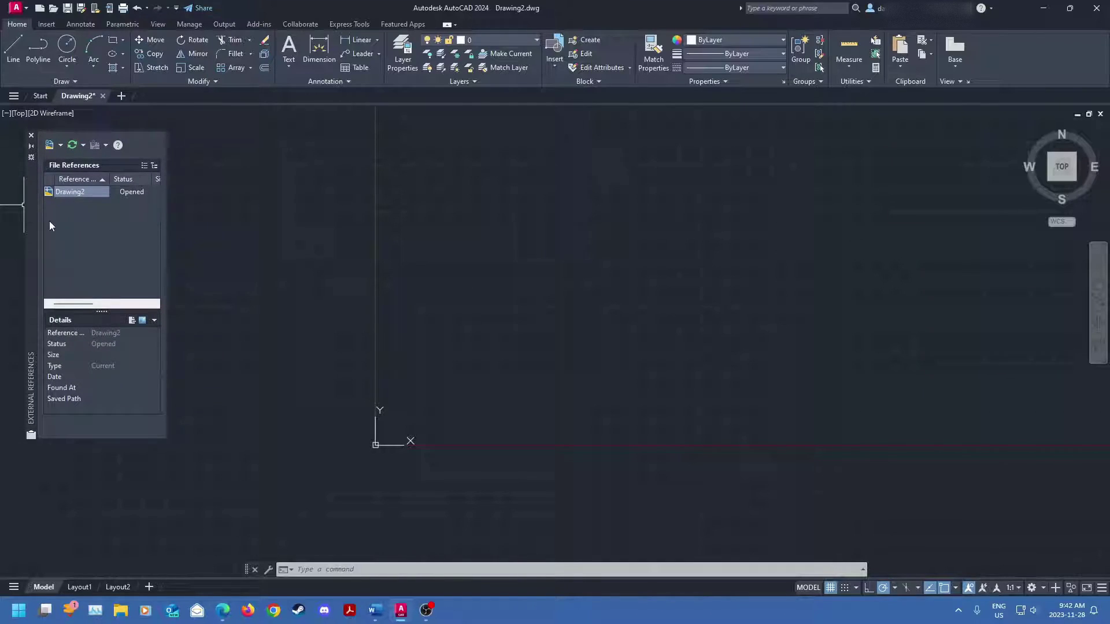
click(75, 193)
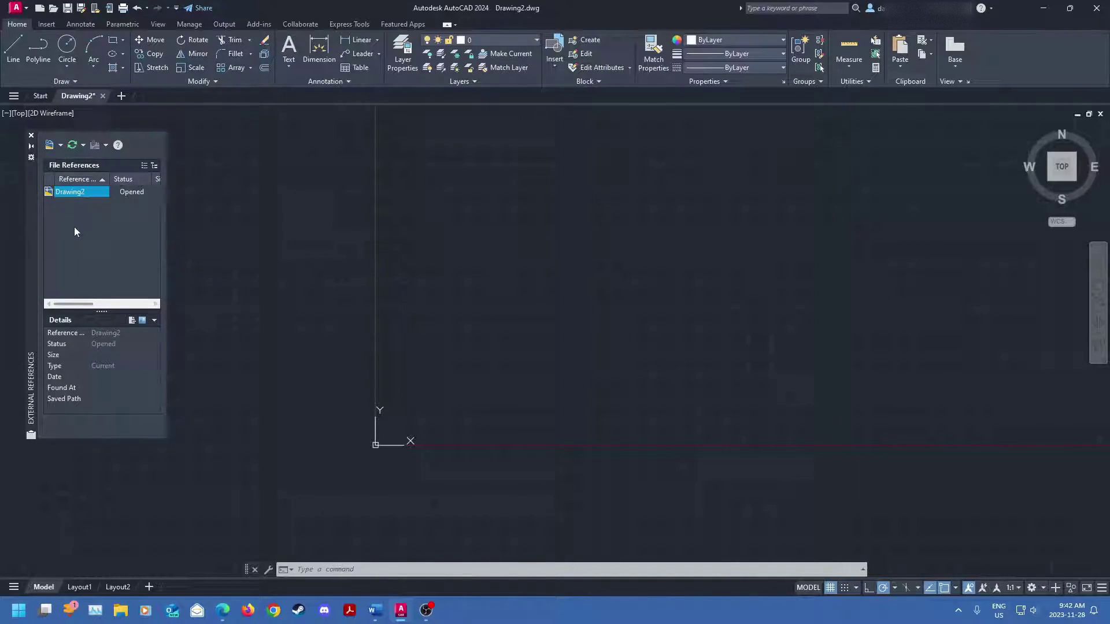
Choose Chapter 3 Final Project Name Date Email.dwg from Documents as the DWG file to attach as an external reference
click(61, 146)
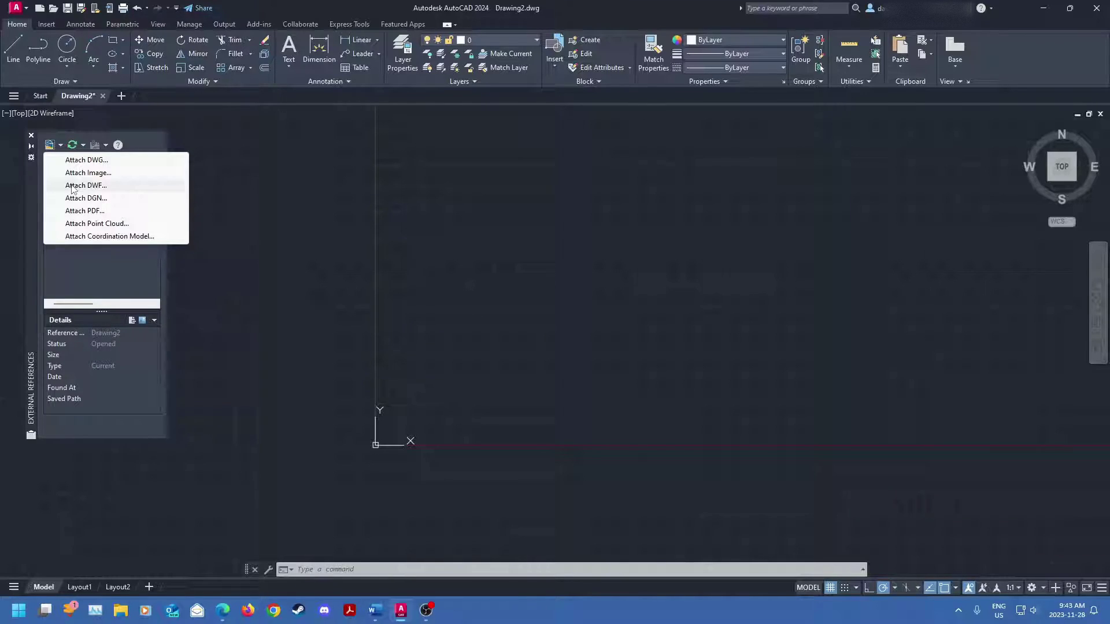
click(74, 160)
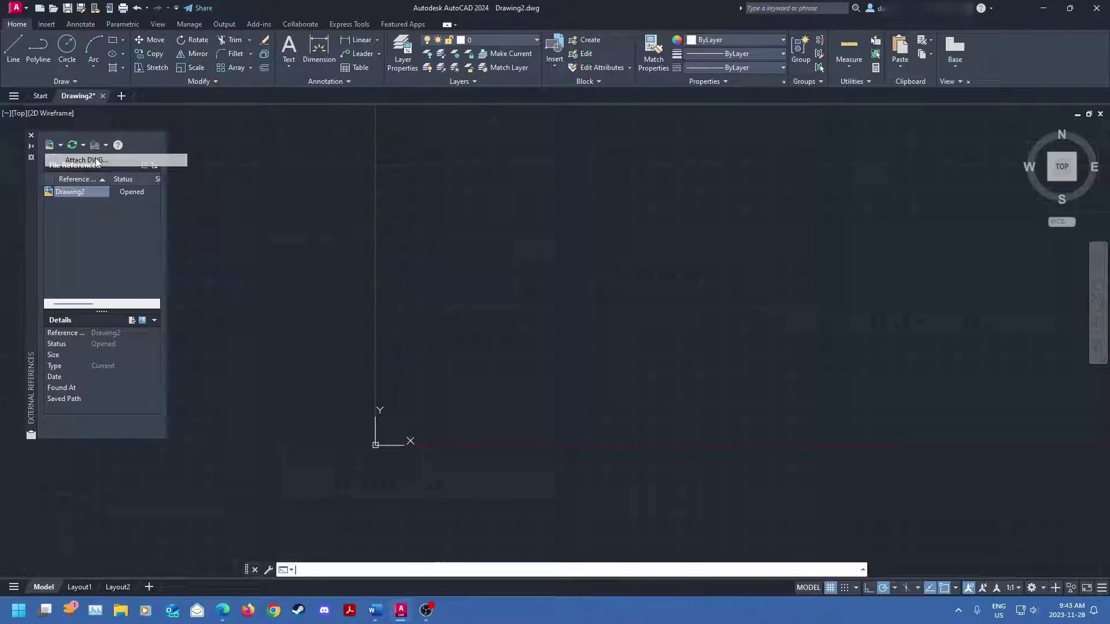
scroll(454, 257, down, 10)
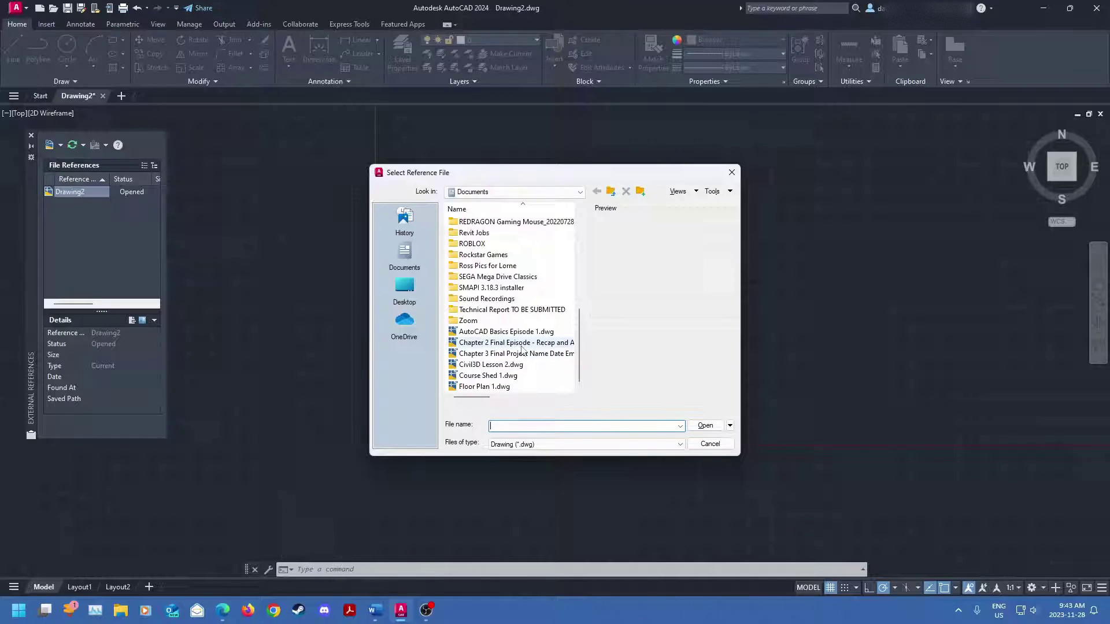
click(520, 344)
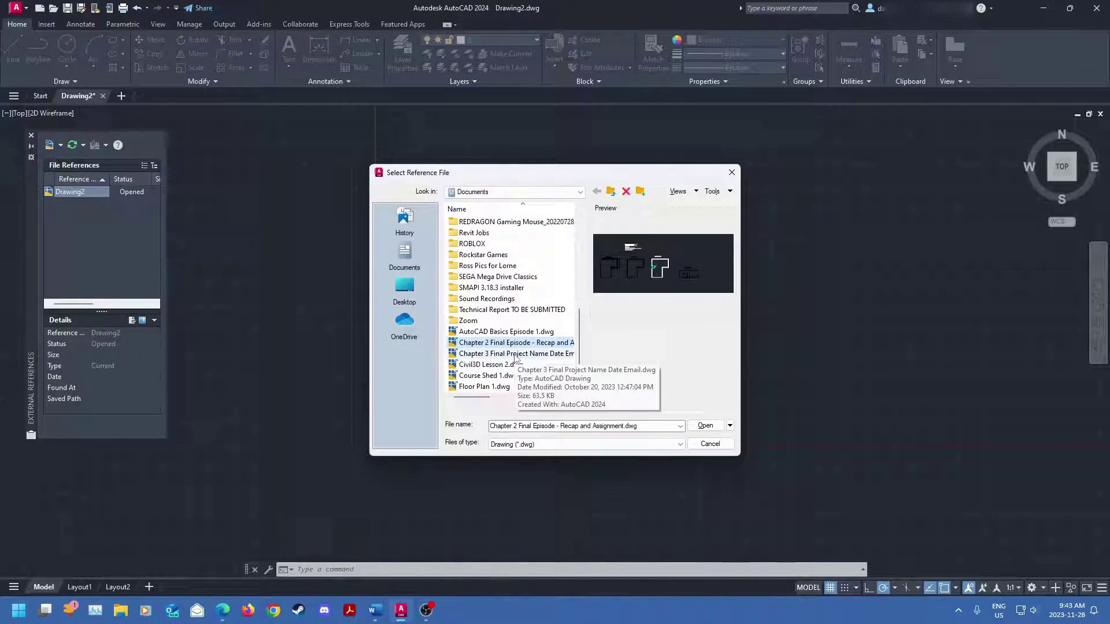
click(493, 354)
click(705, 426)
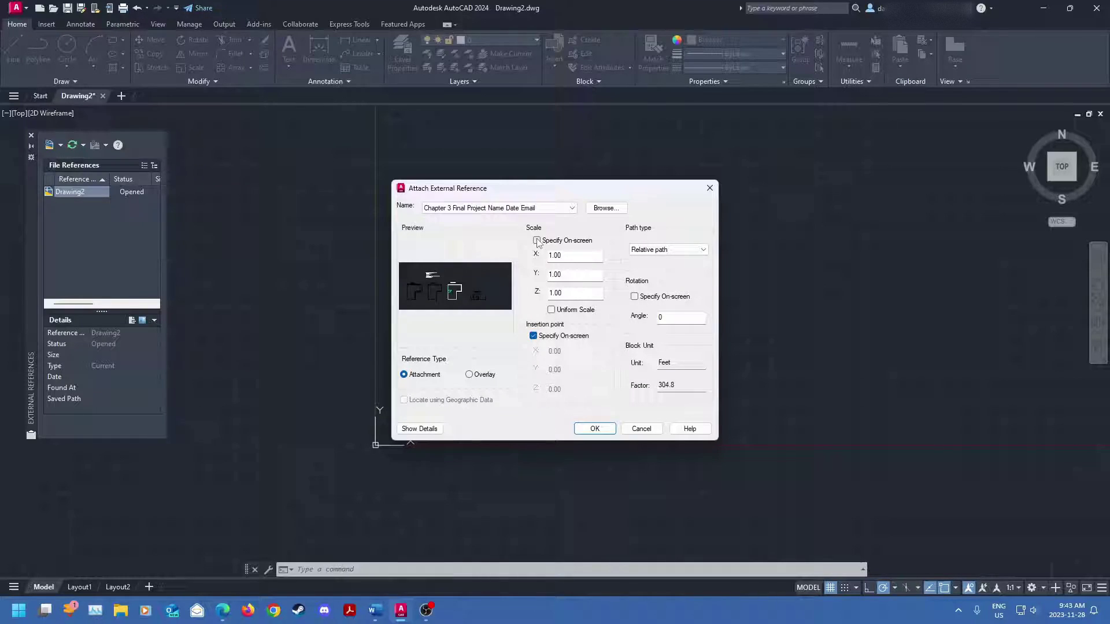
Set the Chapter 3 reference's scale to .50 with Uniform Scale enabled and accept the attachment settings
click(567, 256)
click(551, 255)
key(Delete)
key(Delete)
text(50)
click(555, 275)
key(BackSpace)
key(BackSpace)
key(Delete)
text(.5)
click(558, 293)
text(5)
key(Left)
key(Left)
key(BackSpace)
click(552, 311)
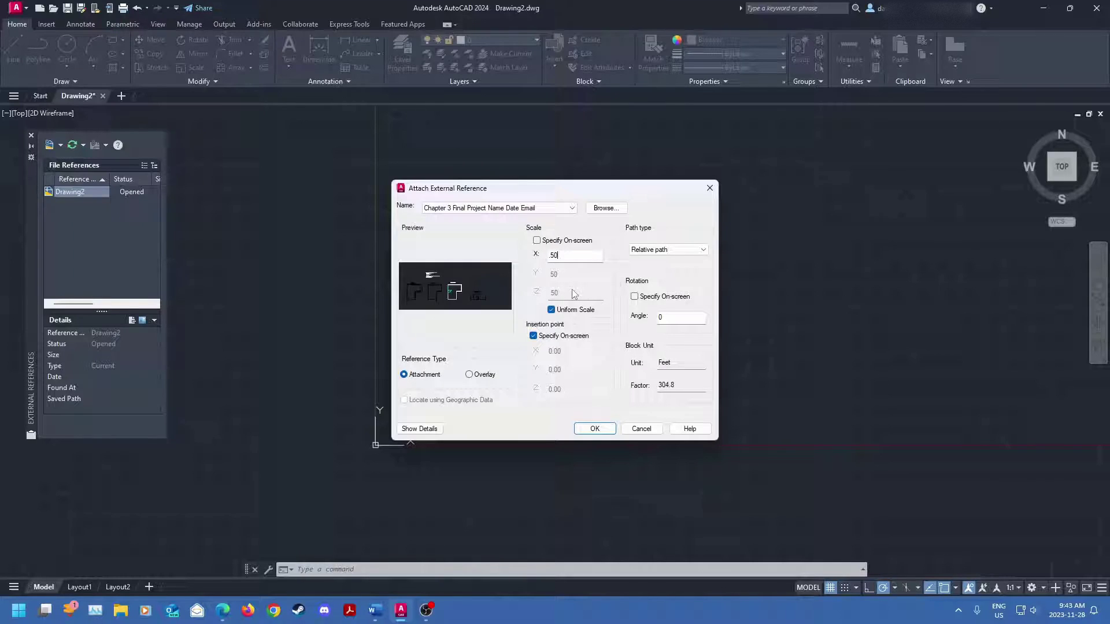
key(Return)
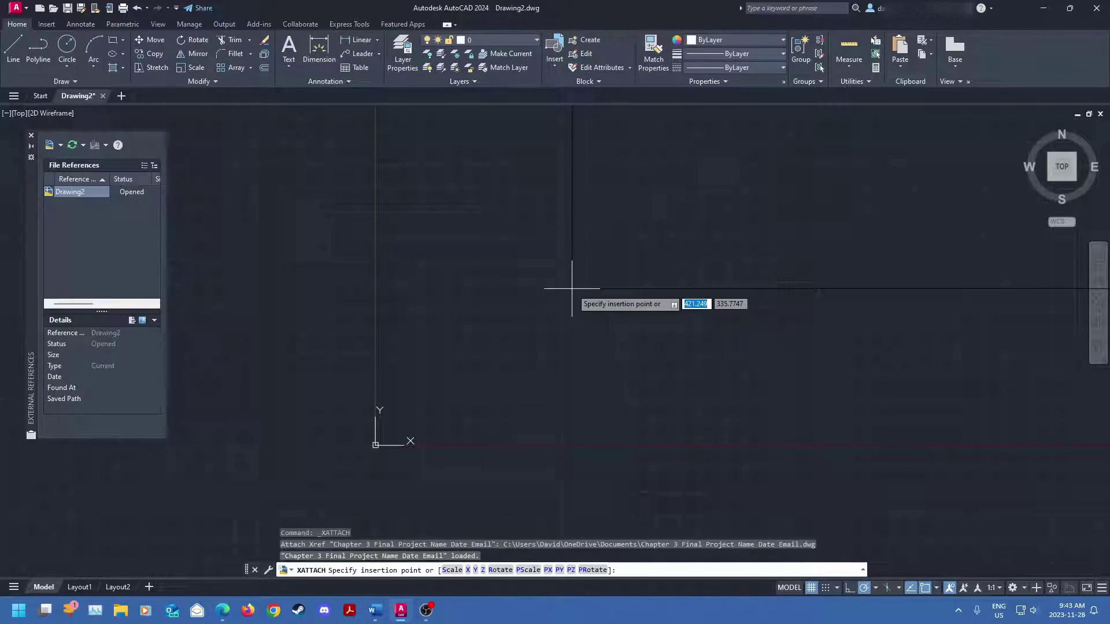
Place the Chapter 3 reference at the drawing origin and highlight its geometry from the file reference list
scroll(507, 364, down, 5)
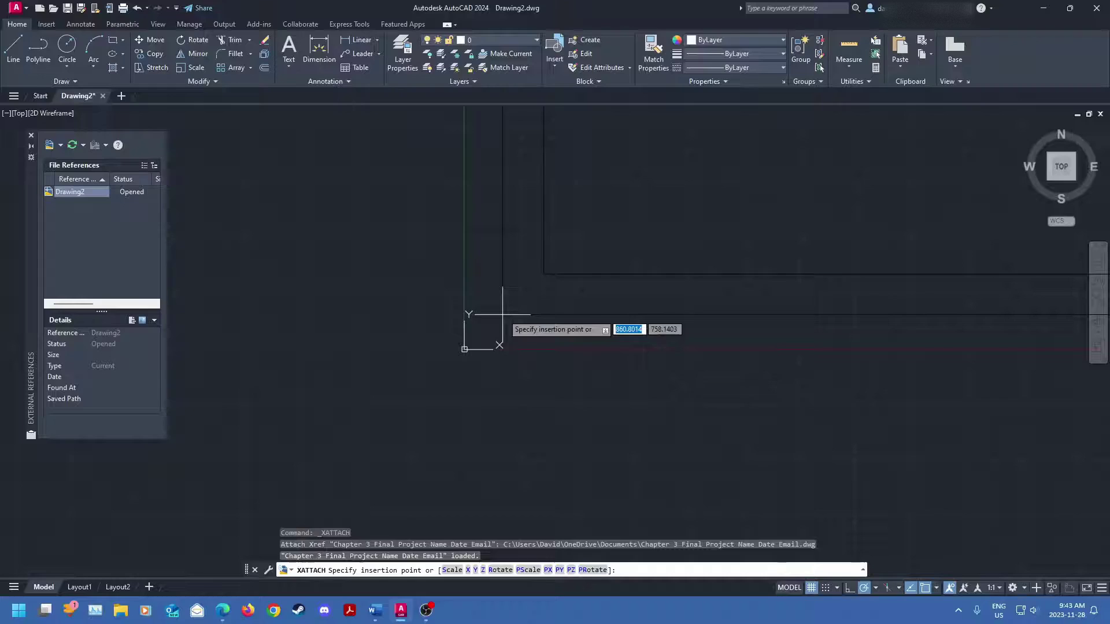
scroll(510, 310, down, 3)
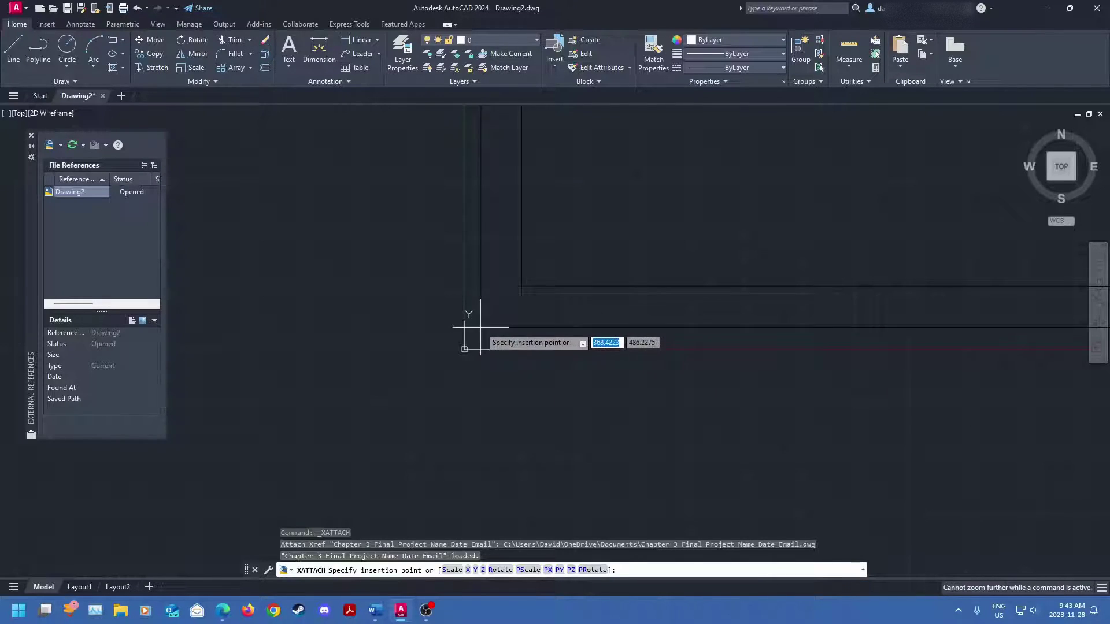
click(464, 349)
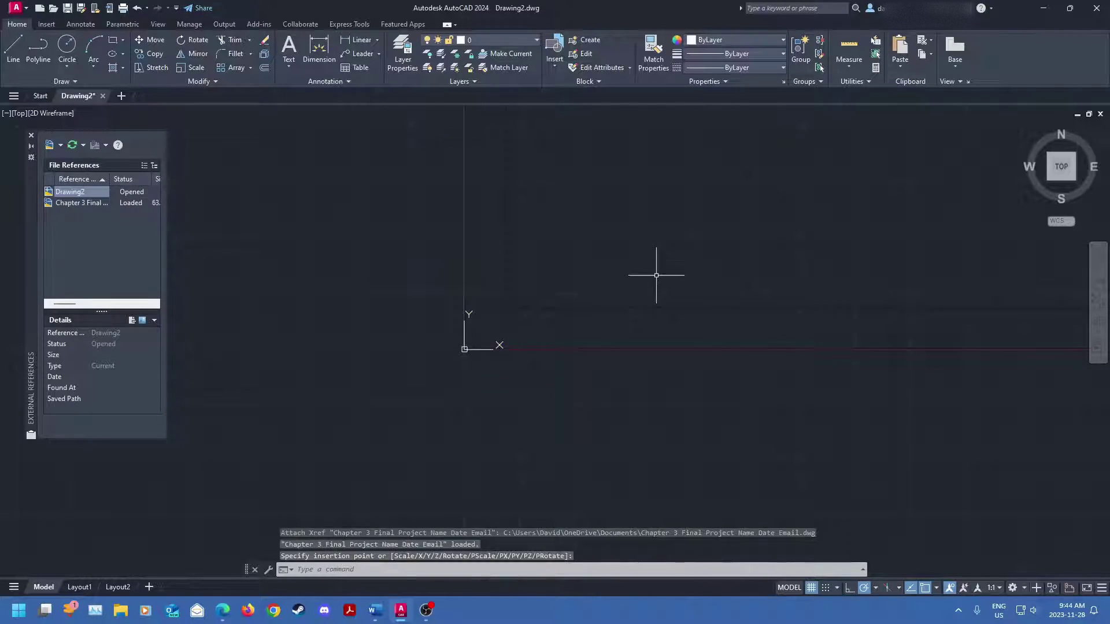
scroll(622, 314, up, 5)
mouse_move(623, 315)
middle_down()
mouse_move(570, 310)
mouse_move(471, 329)
middle_up()
scroll(439, 352, down, 4)
scroll(469, 354, up, 2)
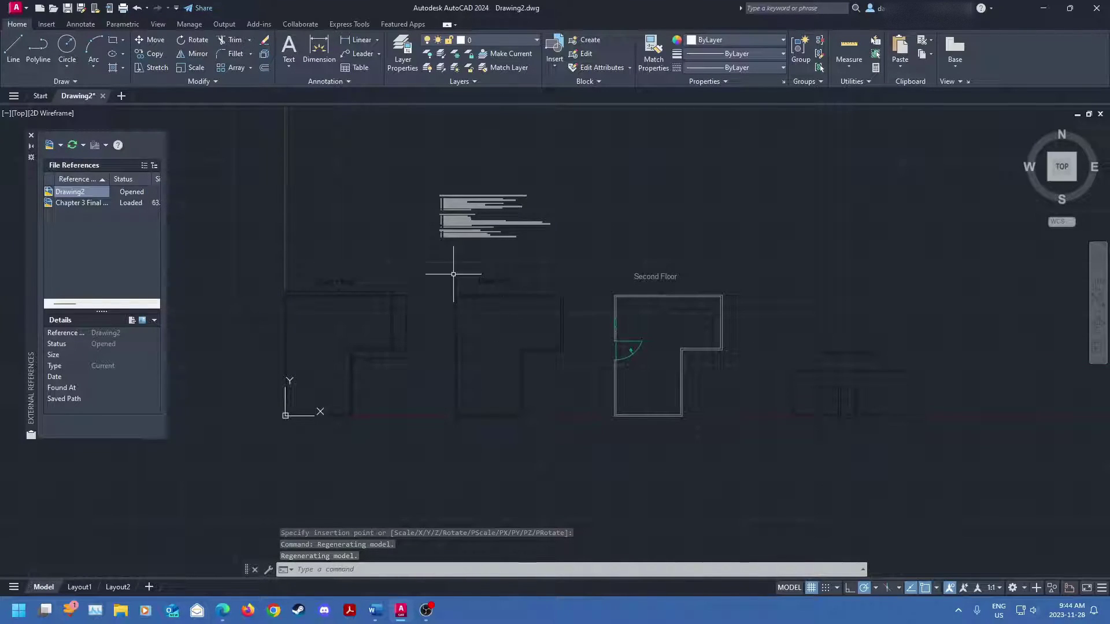
click(84, 205)
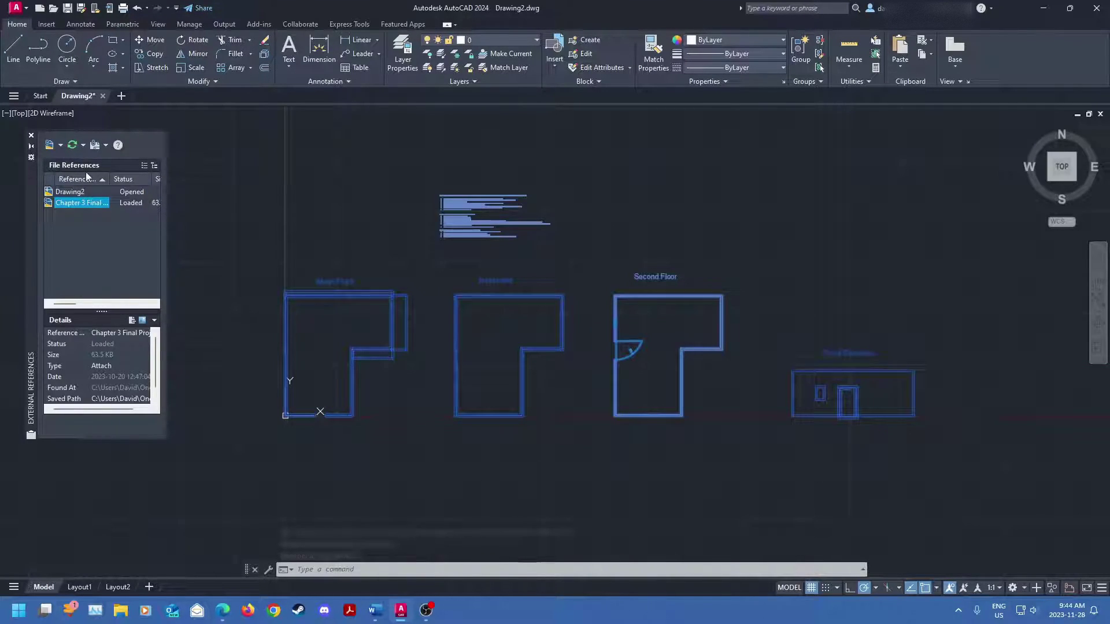
click(68, 226)
Choose AutoCAD Basics Episode 1.dwg from Documents as a second DWG reference to attach
click(49, 145)
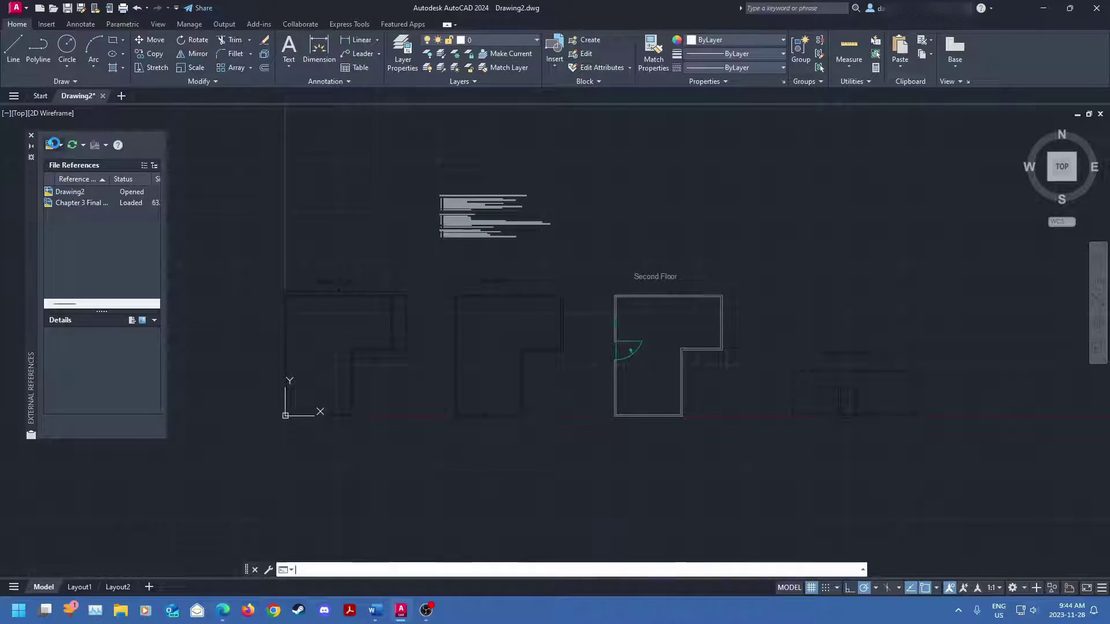
scroll(528, 365, down, 10)
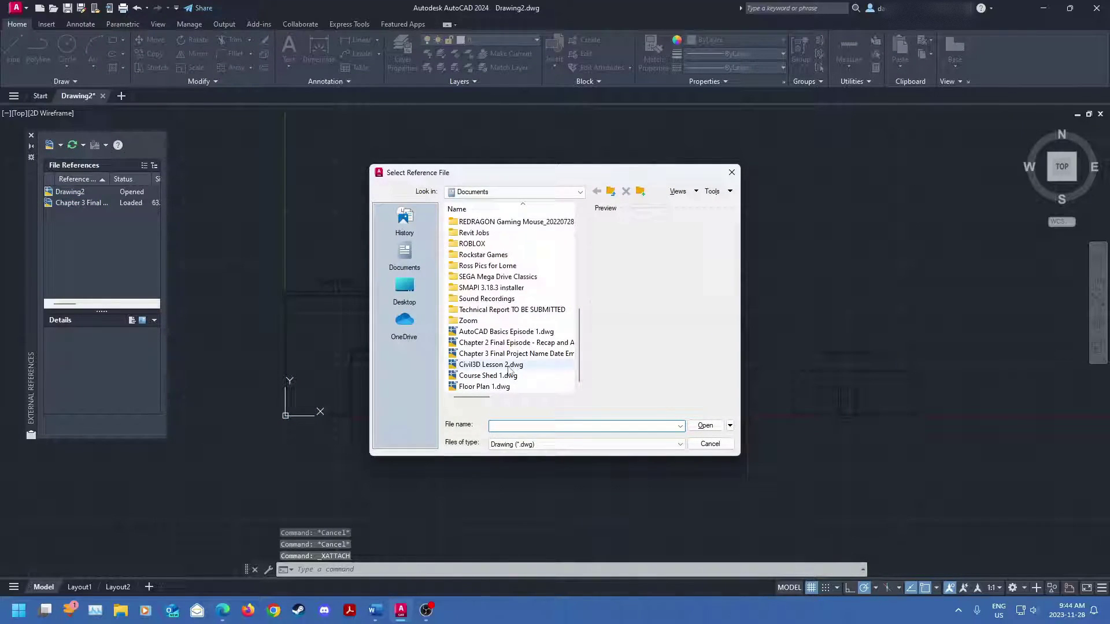
click(509, 332)
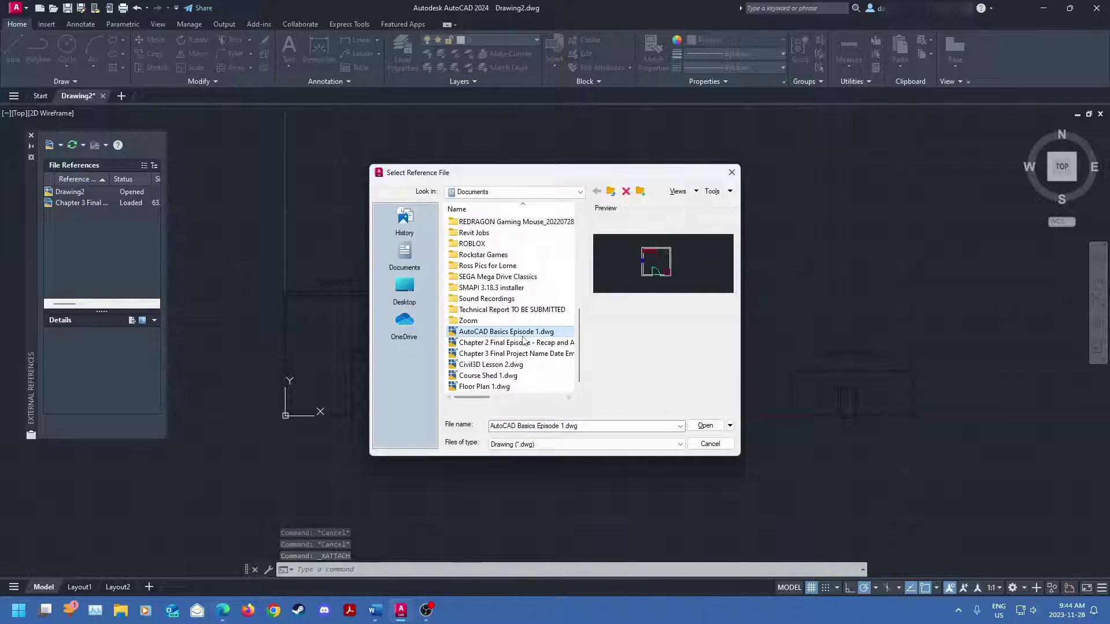
click(705, 425)
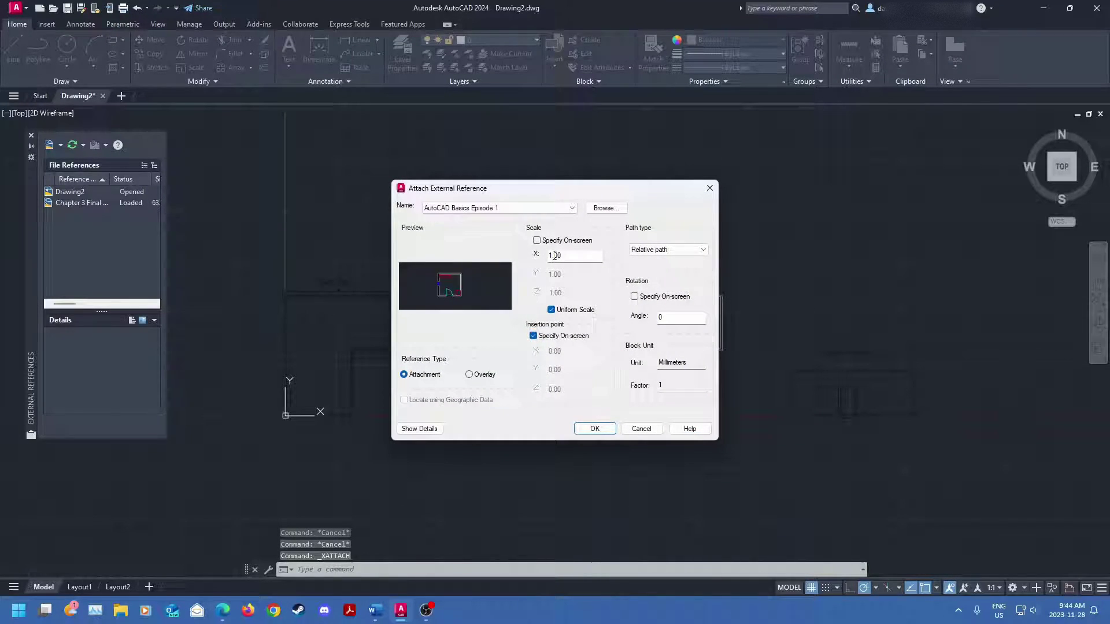
Set the AutoCAD Basics Episode 1 reference's uniform scale to 15.00 with a relative path and accept the attachment settings
click(553, 255)
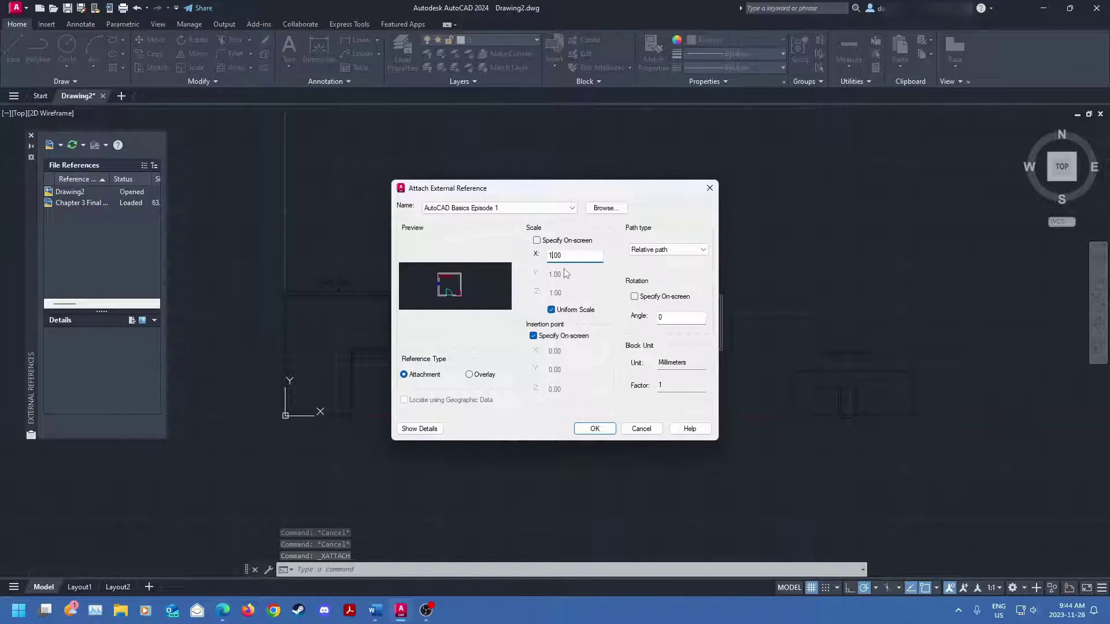
key(BackSpace)
key(BackSpace)
text(.)
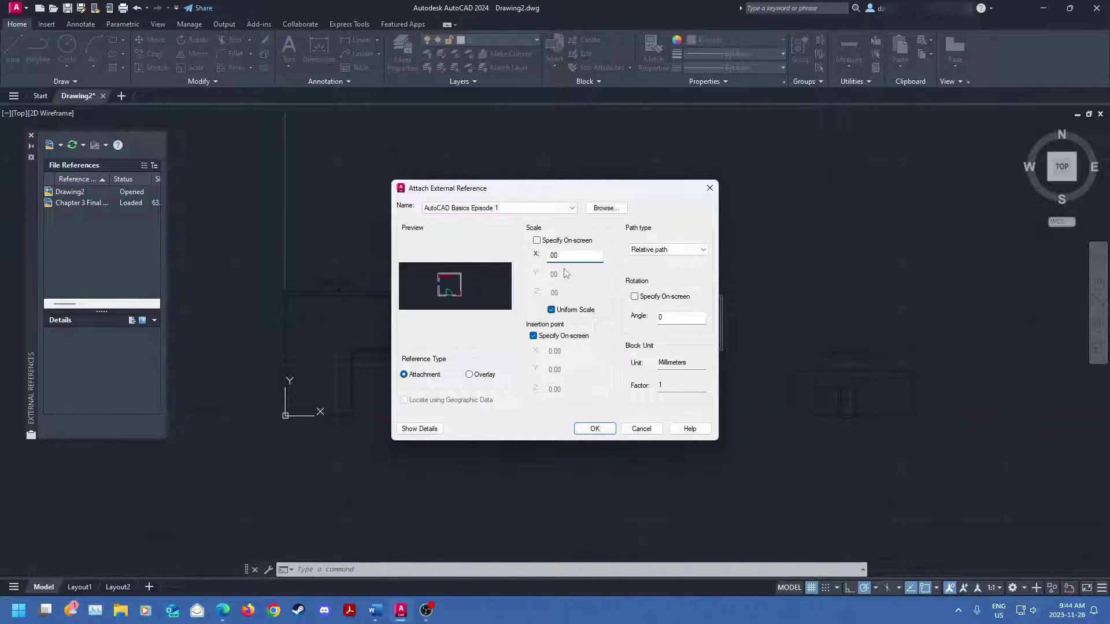
text(25)
key(BackSpace)
key(BackSpace)
text(15)
click(650, 249)
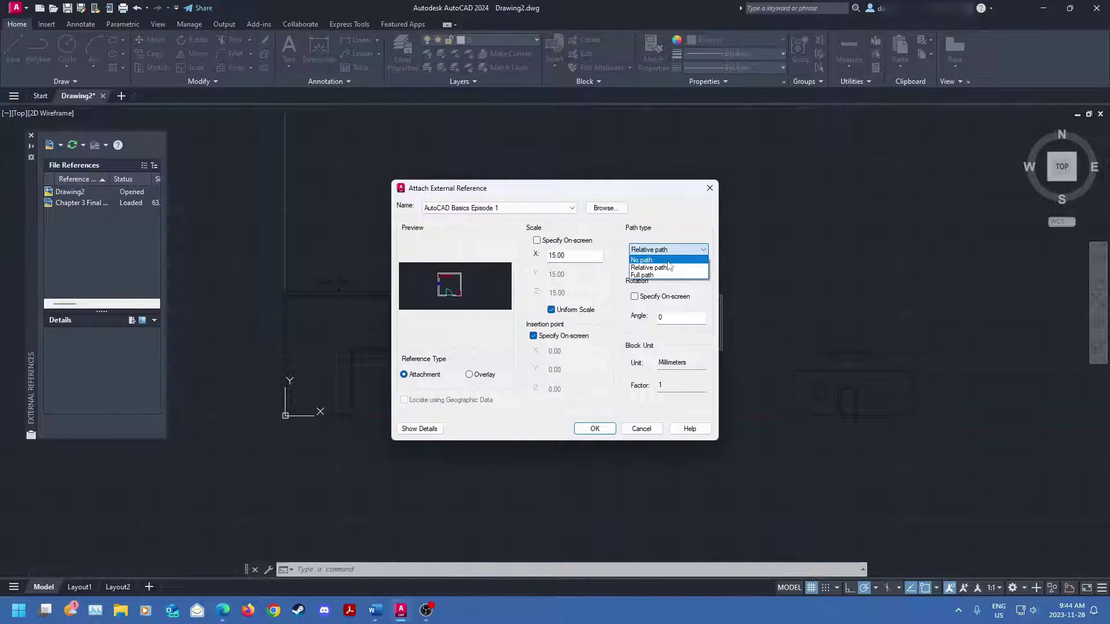
click(669, 268)
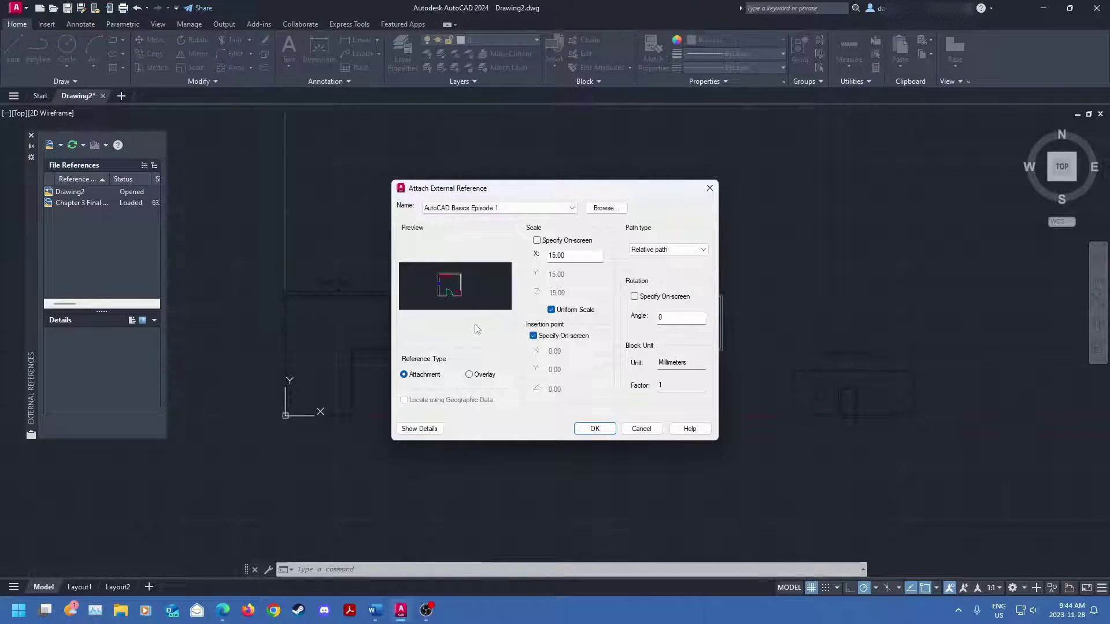
click(593, 429)
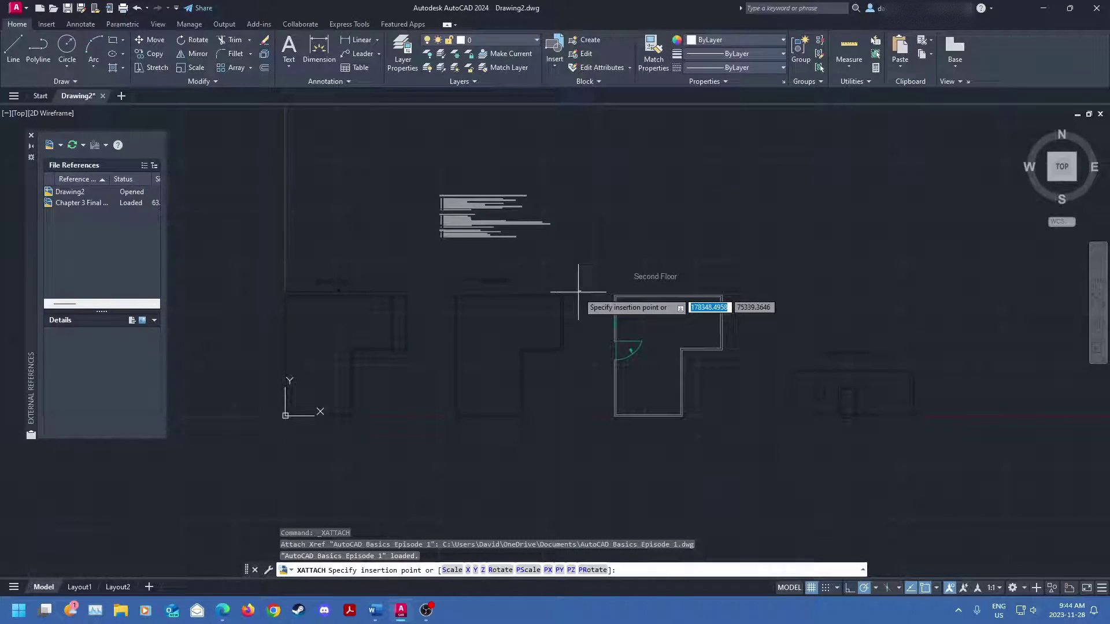
Place the AutoCAD Basics Episode 1 reference with its lower-left corner on the Y axis, above the Chapter 3 floor plans
scroll(574, 307, up, 5)
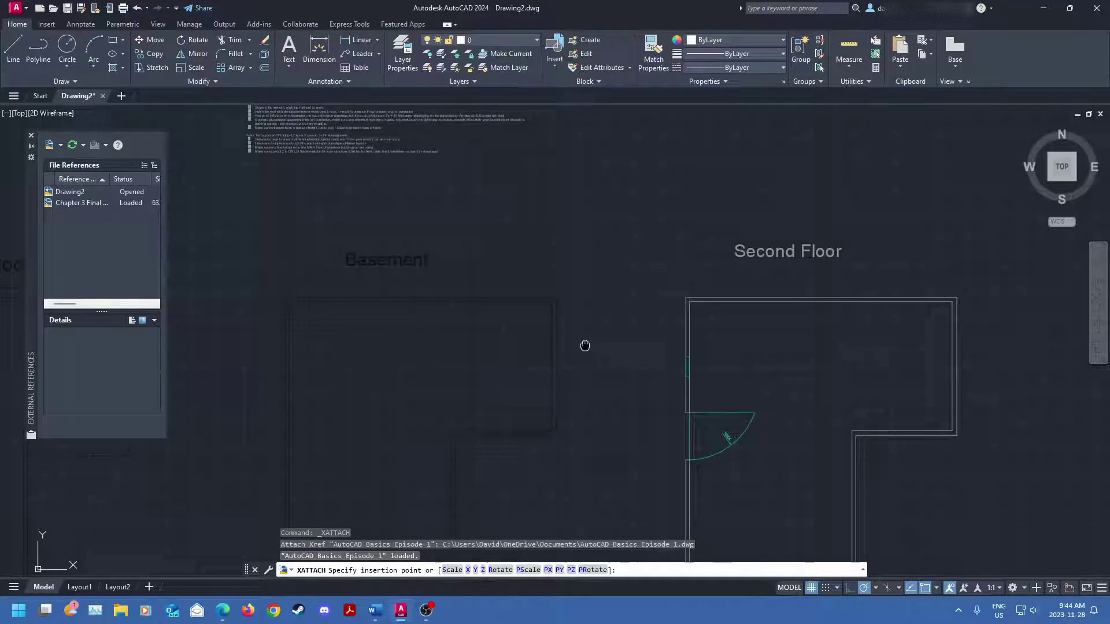
middle_drag(585, 346, 796, 418)
middle_drag(195, 284, 592, 372)
scroll(436, 302, up, 6)
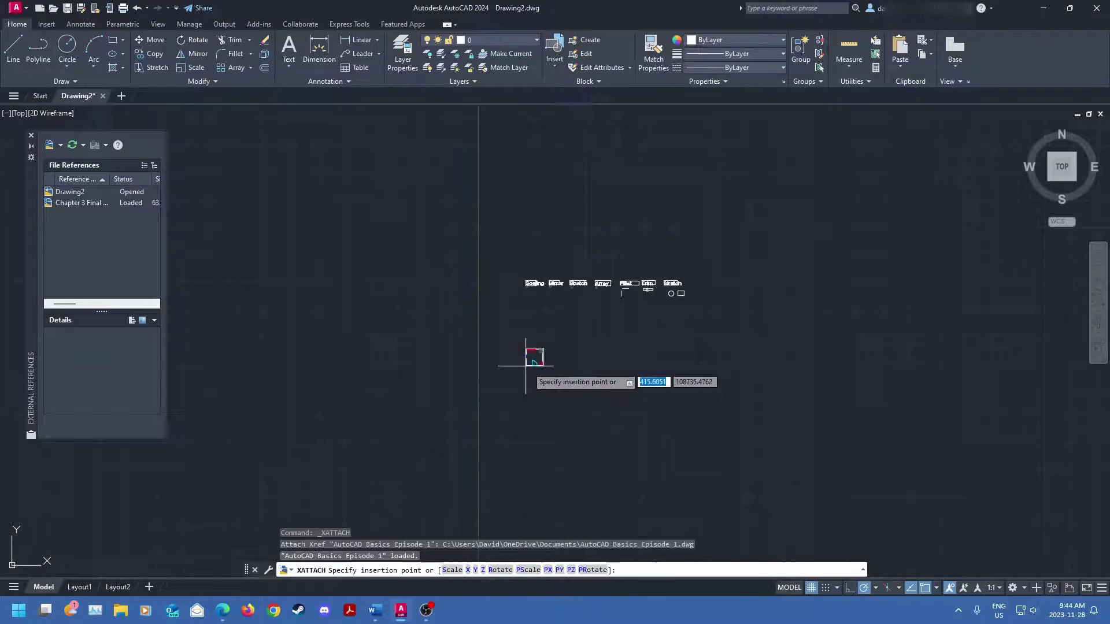
scroll(483, 364, up, 8)
scroll(484, 364, down, 6)
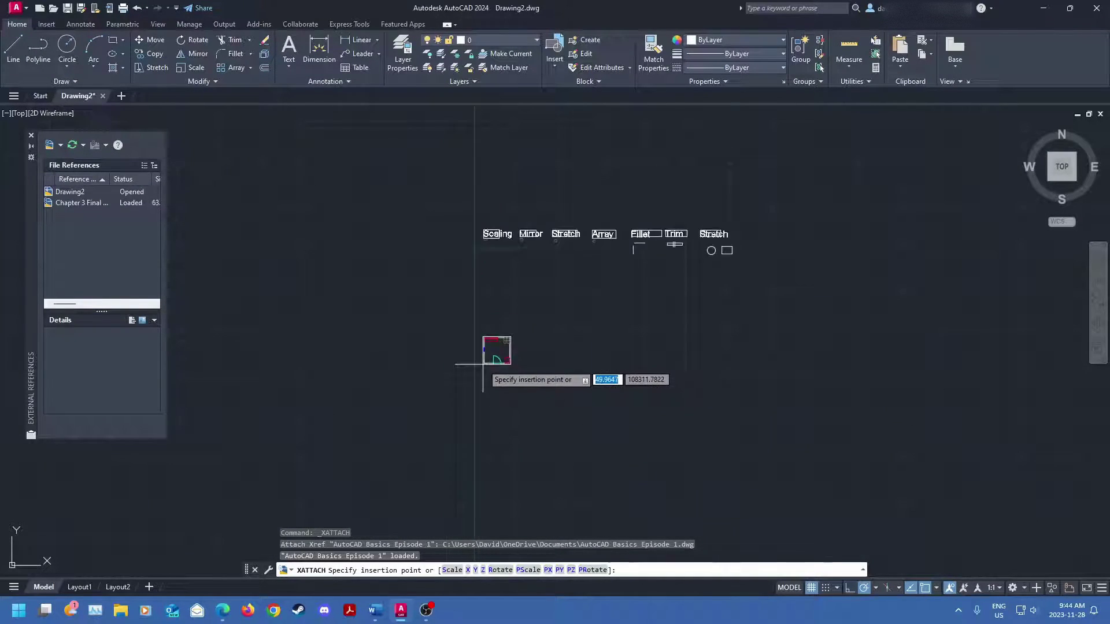
scroll(483, 364, up, 3)
click(440, 378)
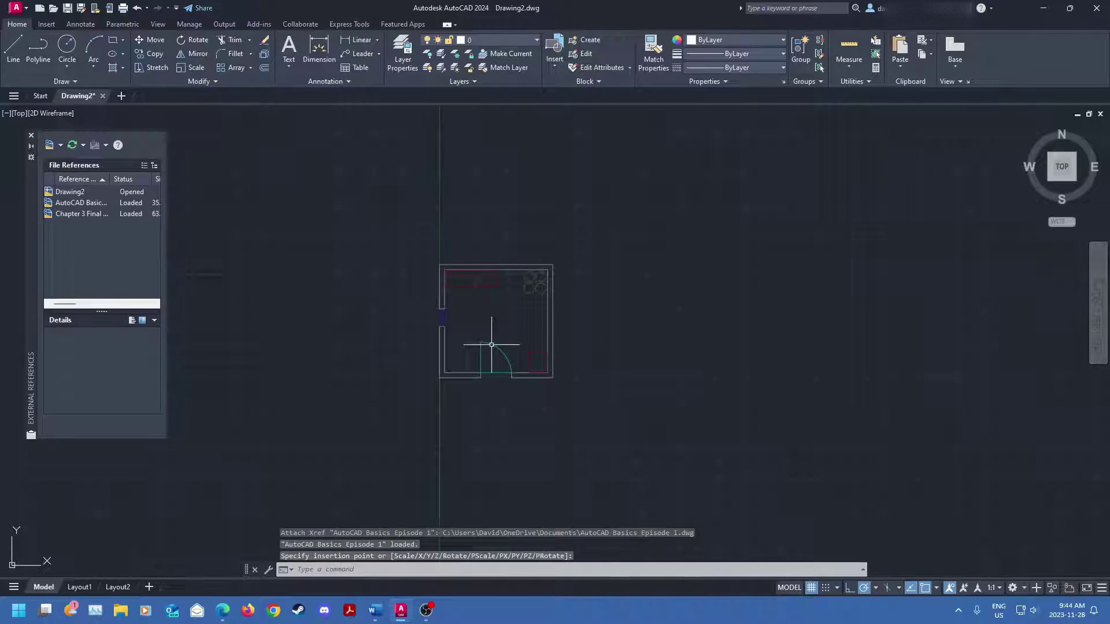
Examine the placed AutoCAD Basics Episode 1 reference and its position relative to the Chapter 3 floor plans
scroll(491, 344, down, 4)
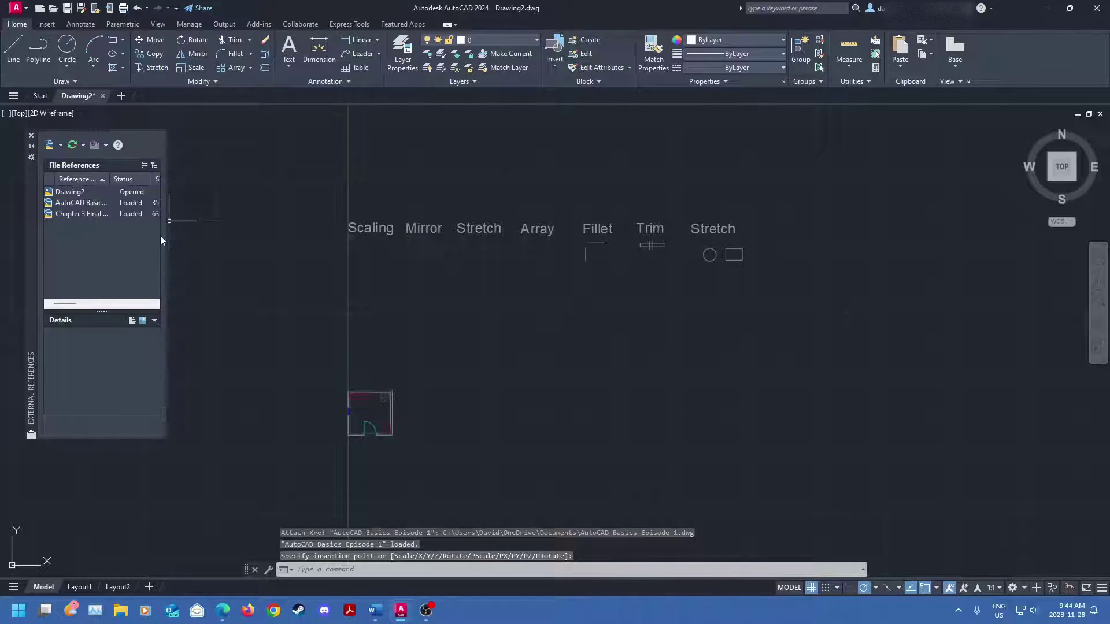
scroll(608, 314, down, 6)
middle_drag(870, 460, 456, 278)
scroll(629, 339, down, 4)
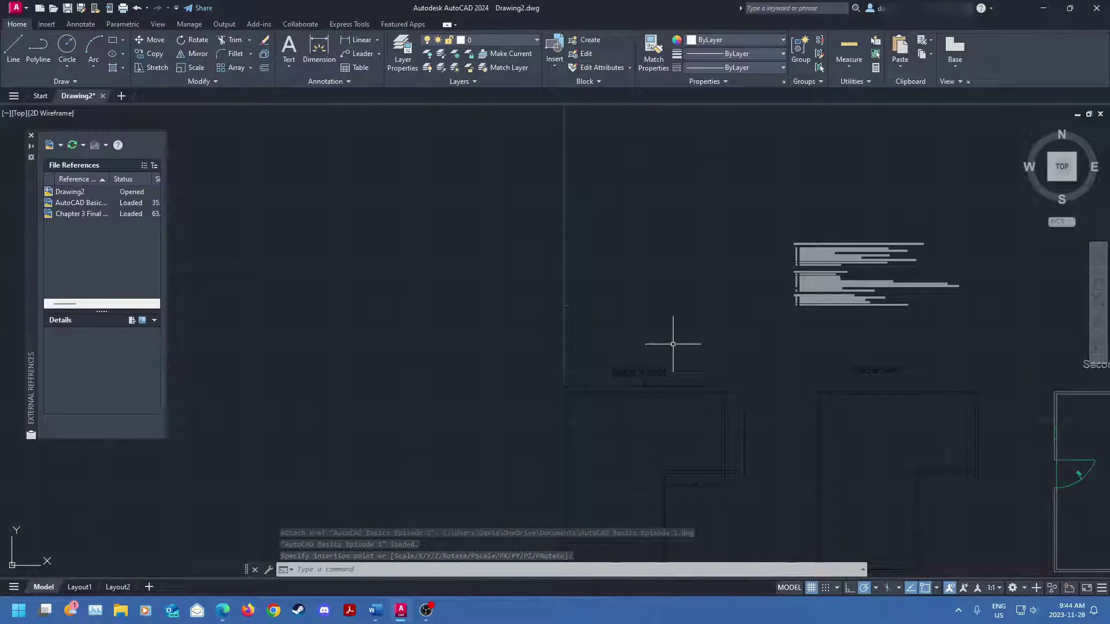
middle_drag(671, 345, 324, 203)
middle_drag(570, 235, 538, 299)
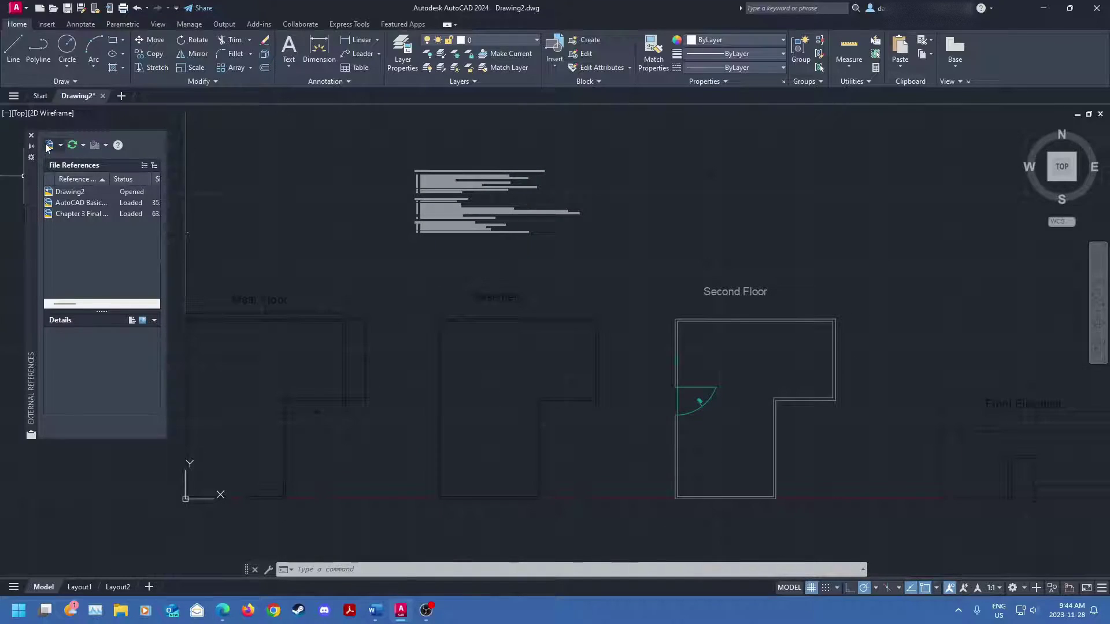
Choose Chapter 2 Final Episode - Recap and Assignment.pdf from Documents as a PDF reference to attach
click(61, 145)
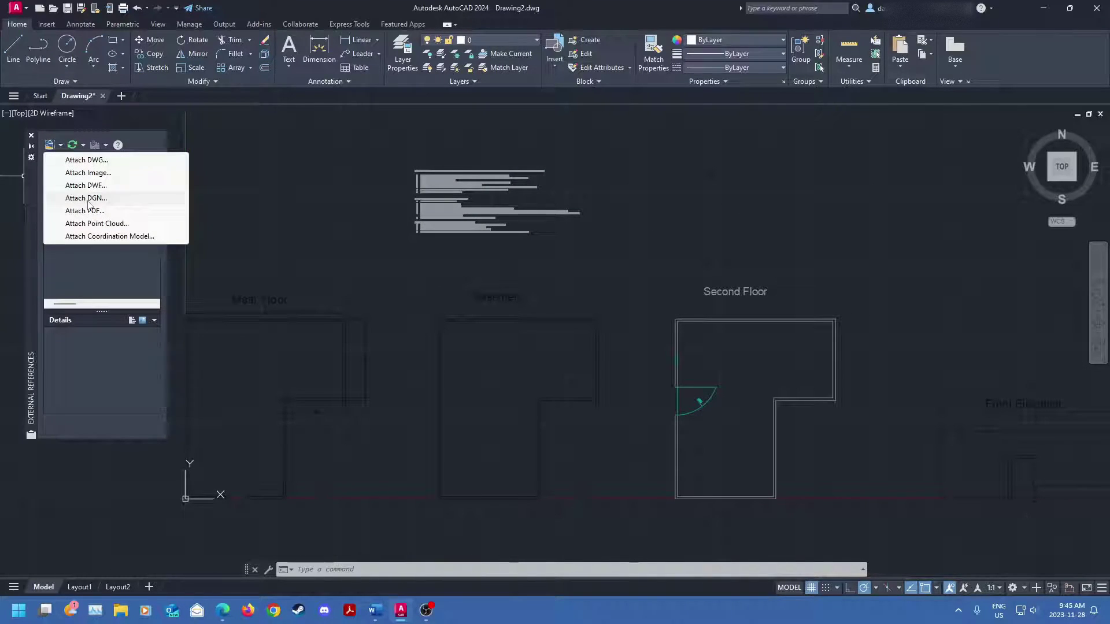
click(60, 146)
click(61, 146)
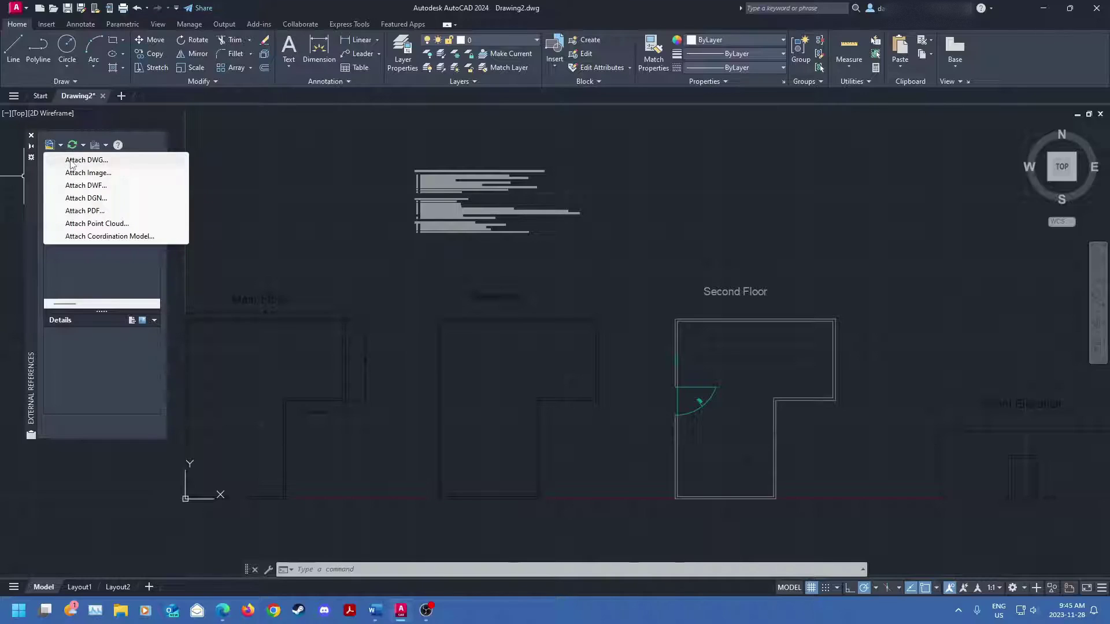
click(65, 211)
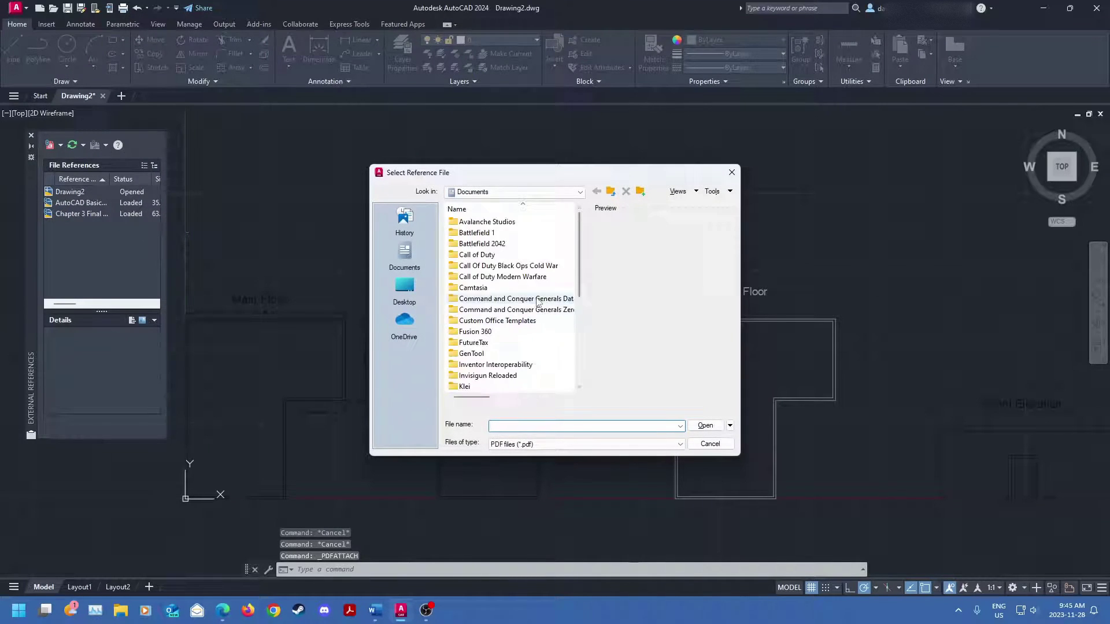
scroll(539, 289, down, 5)
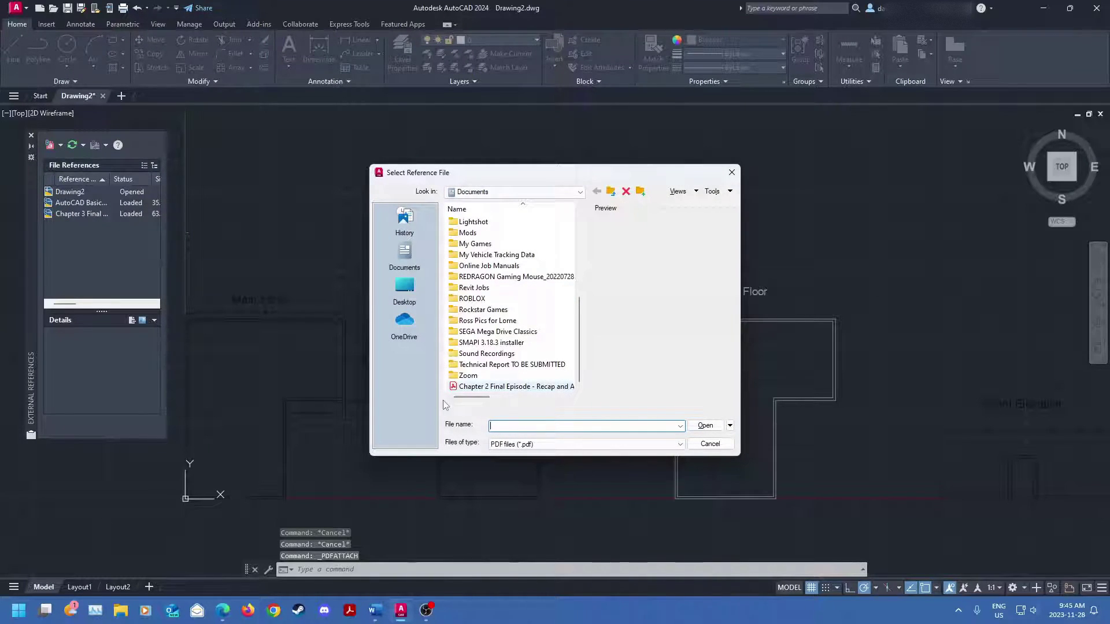
click(705, 426)
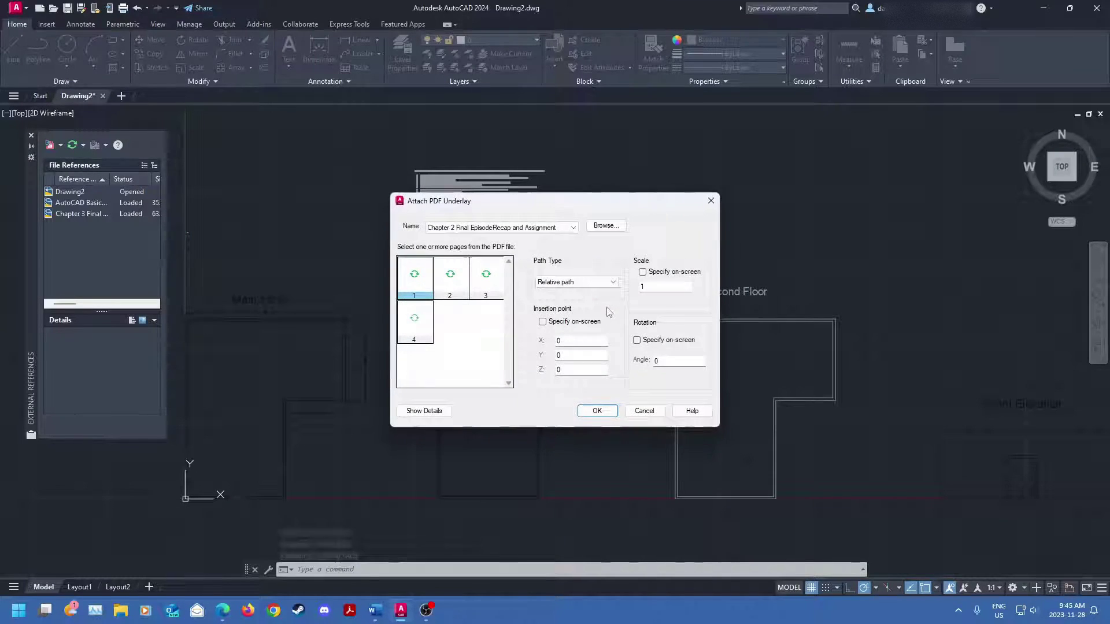
Attach page 4 of the PDF as an underlay at 0,0,0 with scale 1, rotation 0 and a relative path, then select its reference entry
click(451, 283)
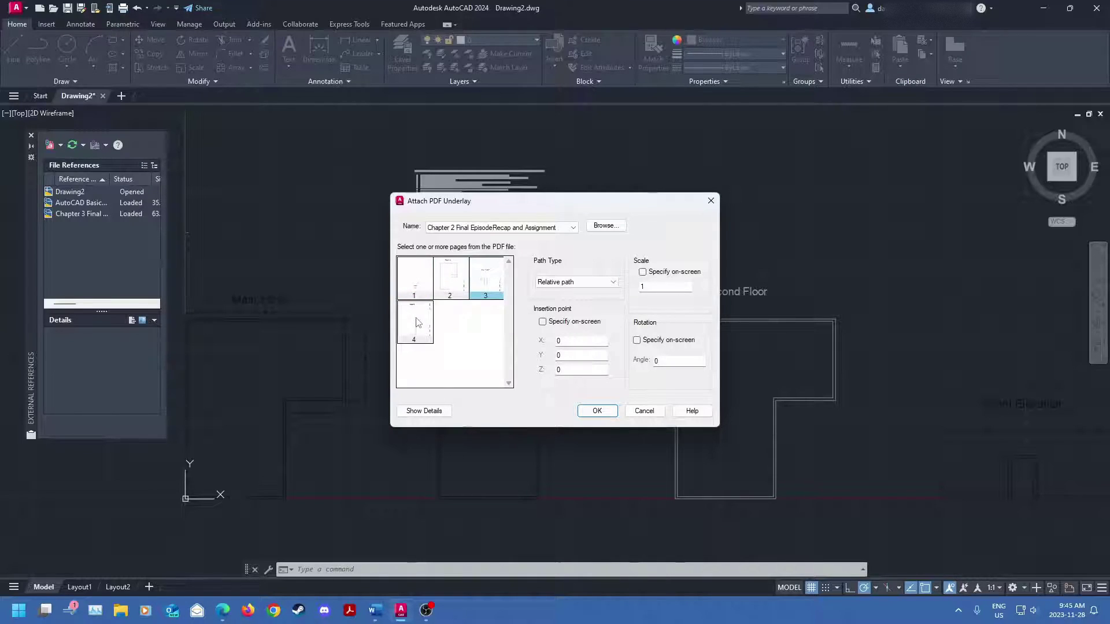
click(424, 286)
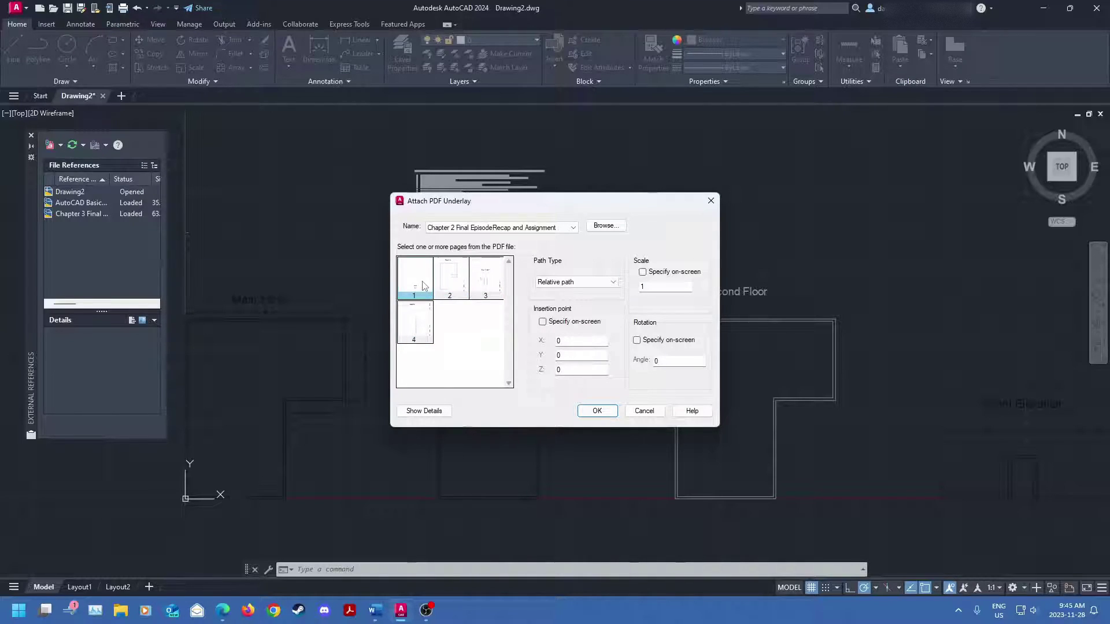
key(Right)
key(Right)
key(Right)
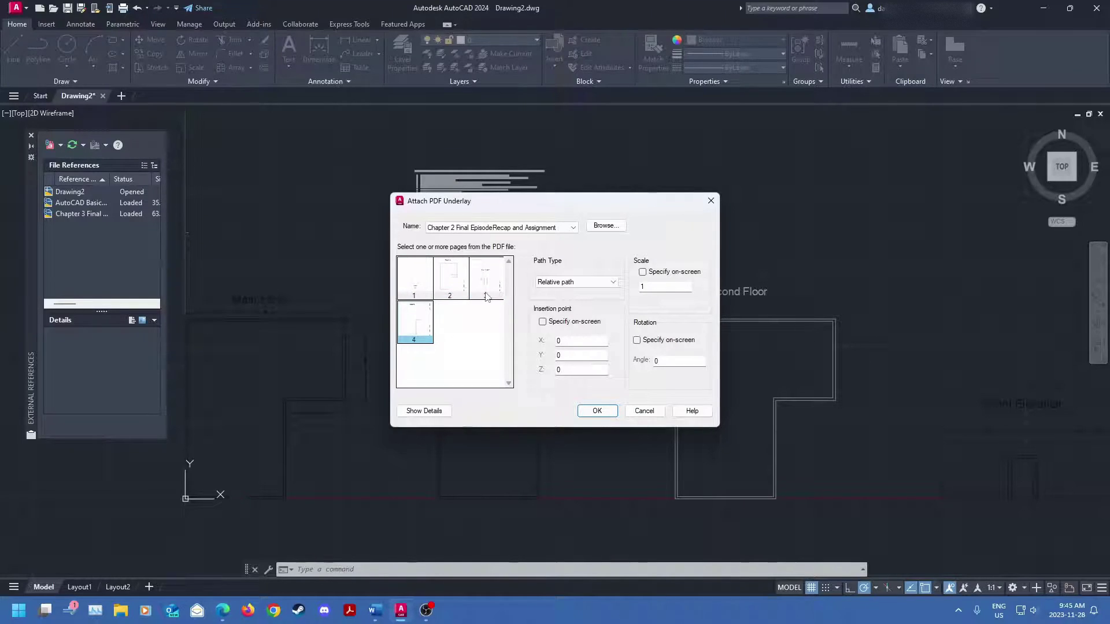
click(601, 411)
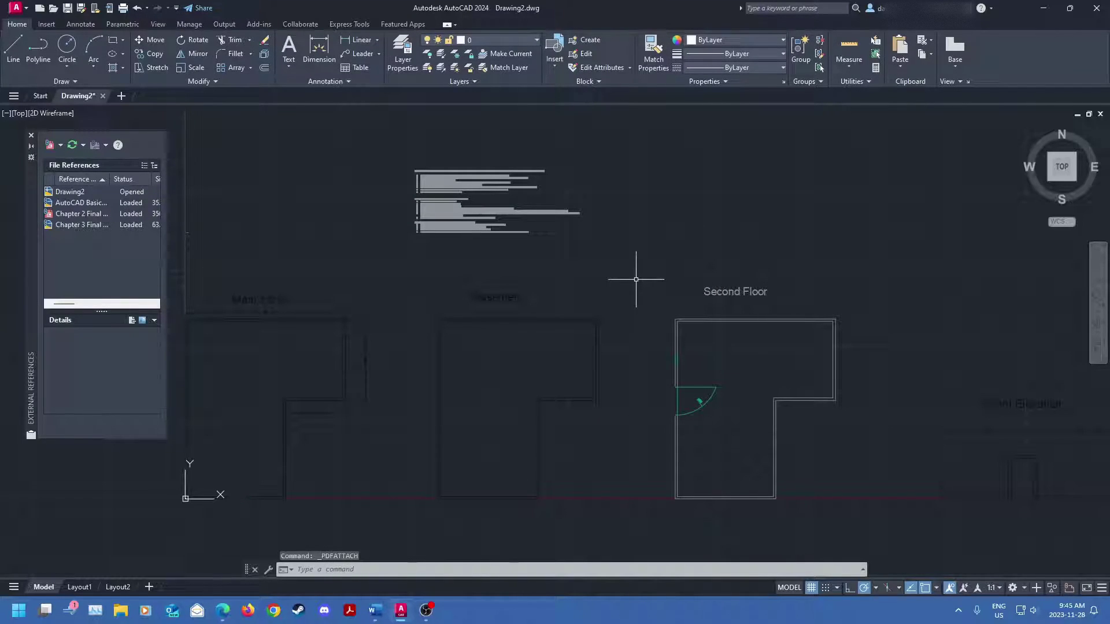
click(81, 214)
scroll(649, 255, down, 5)
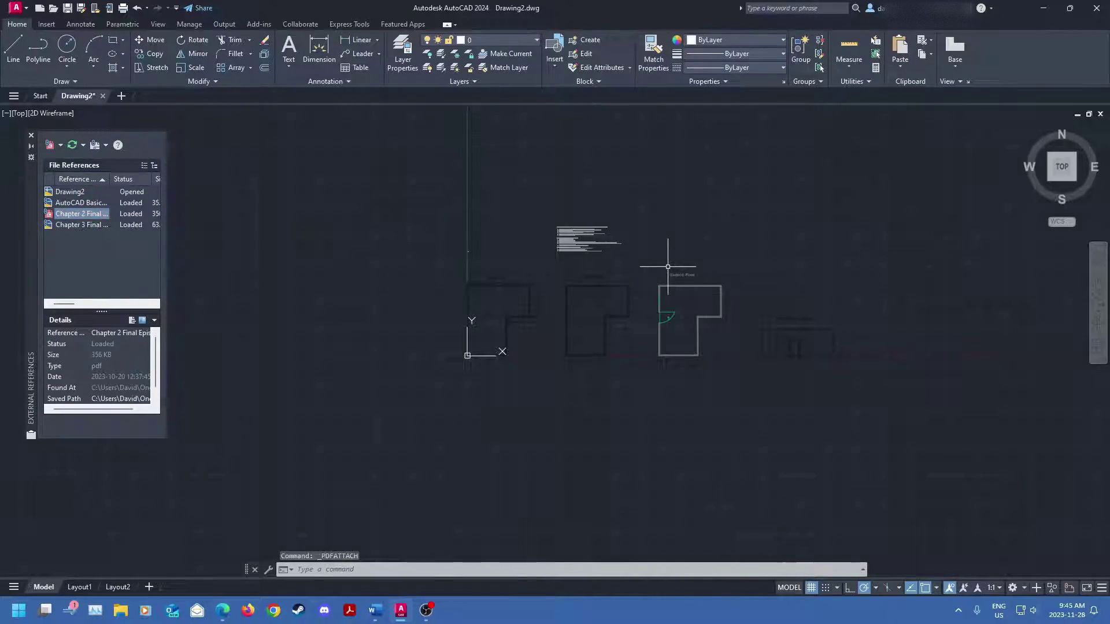
Choose Atom.png from the Pictures folder as an image reference to attach
click(60, 145)
click(81, 168)
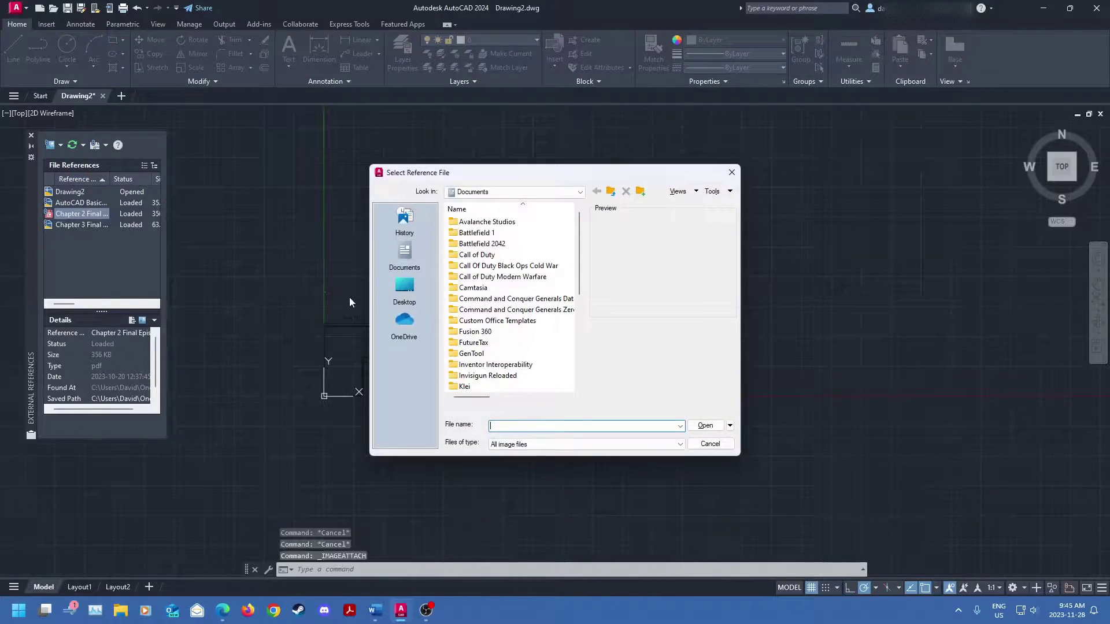
scroll(509, 300, down, 6)
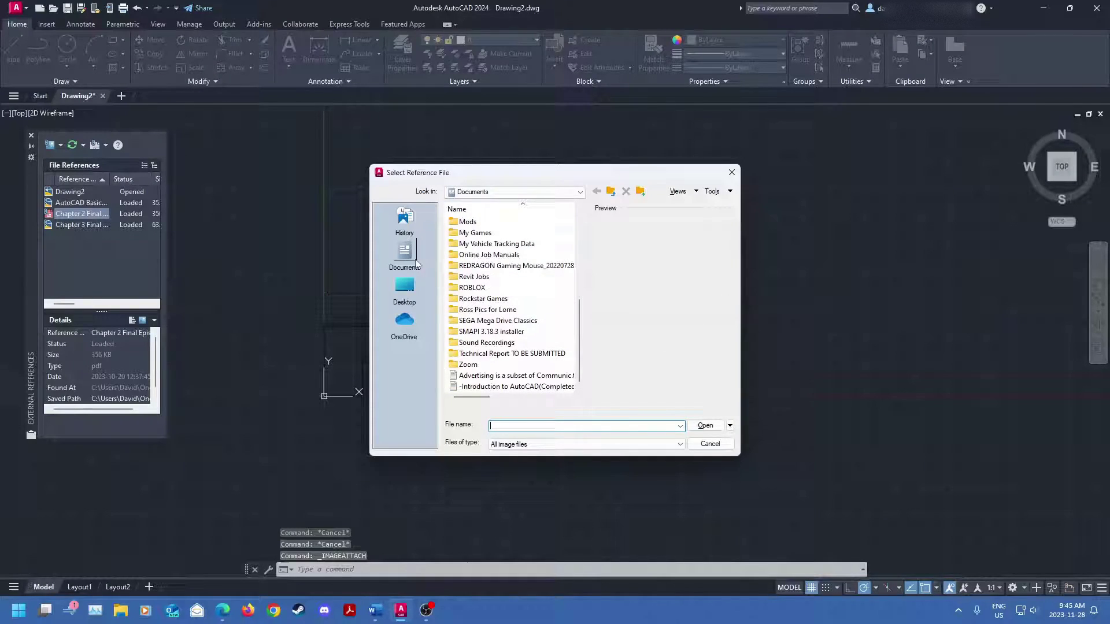
click(411, 289)
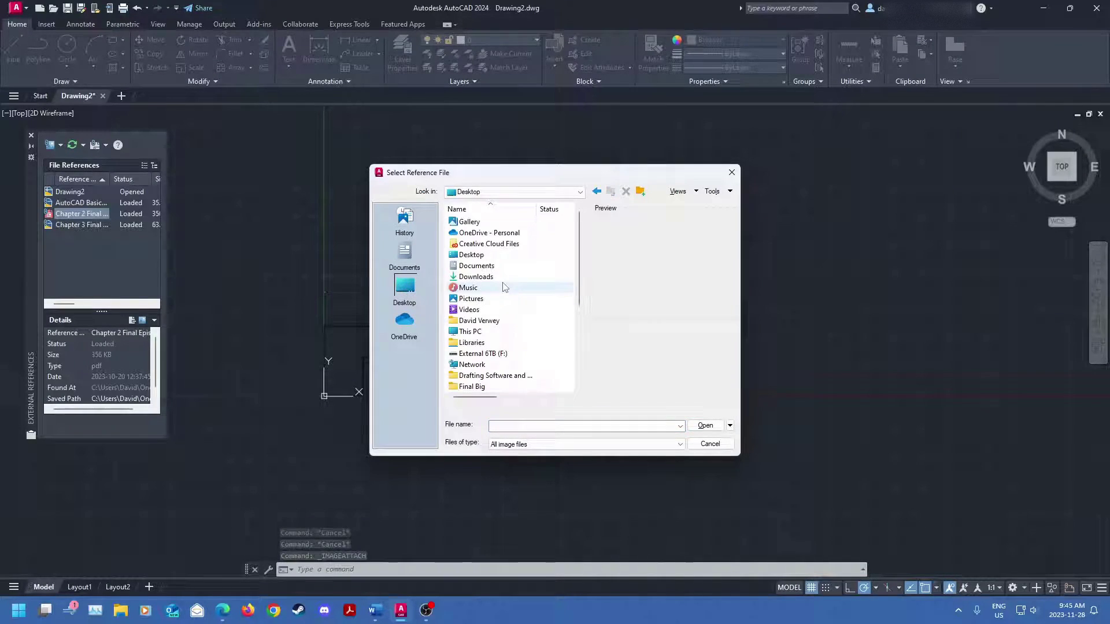
double_click(480, 298)
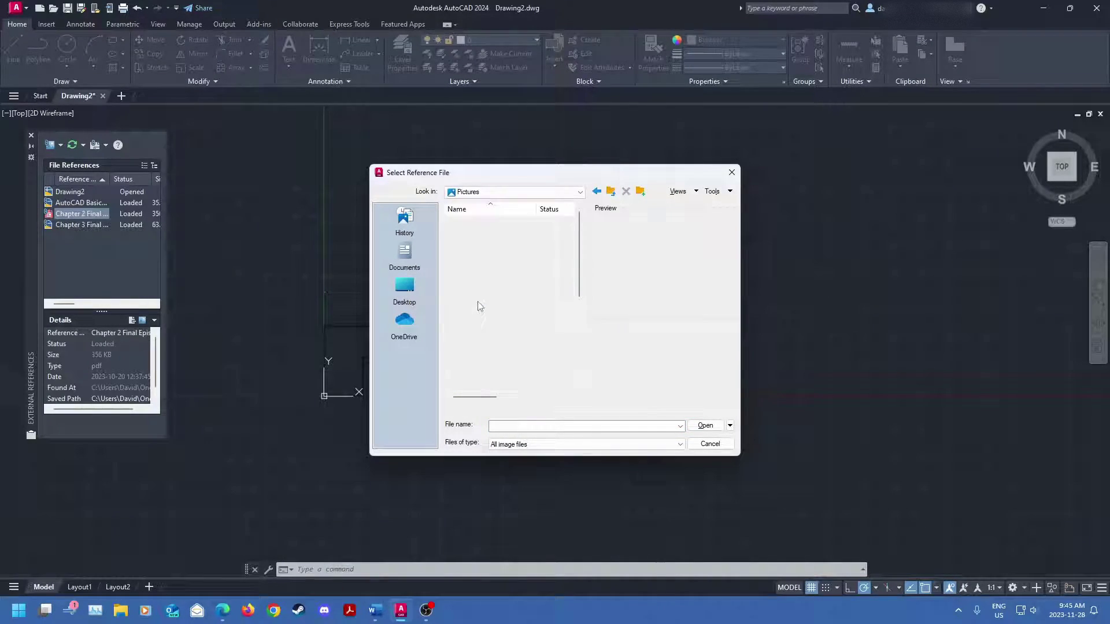
scroll(509, 285, down, 1)
click(491, 332)
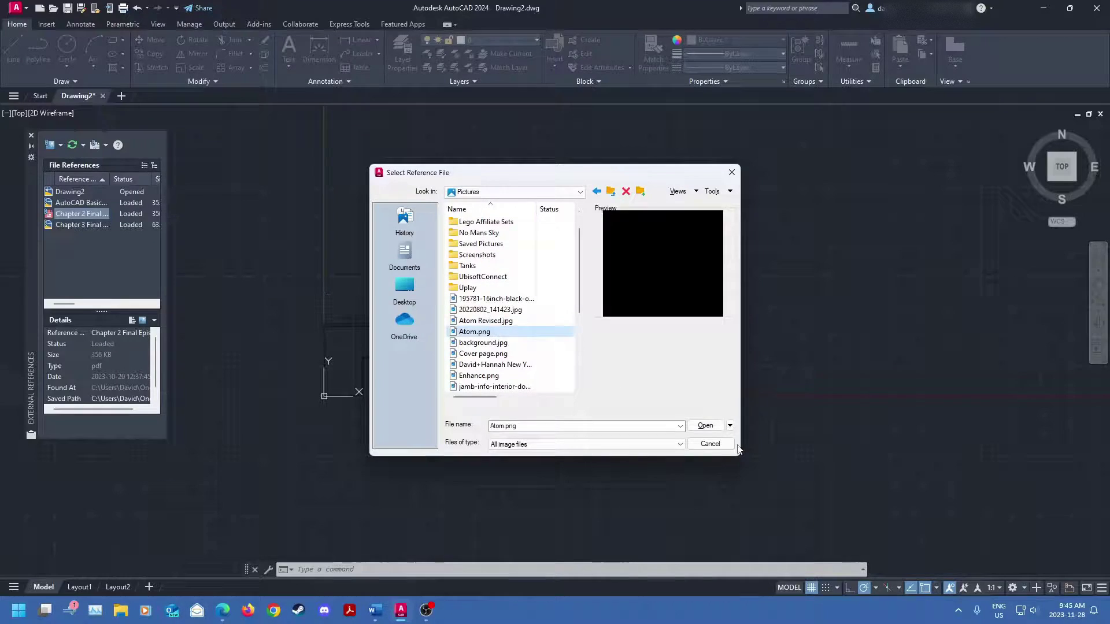
click(704, 426)
Place the Atom image at the outer upper-right corner of the Second Floor plan with a scale factor of 2
click(566, 403)
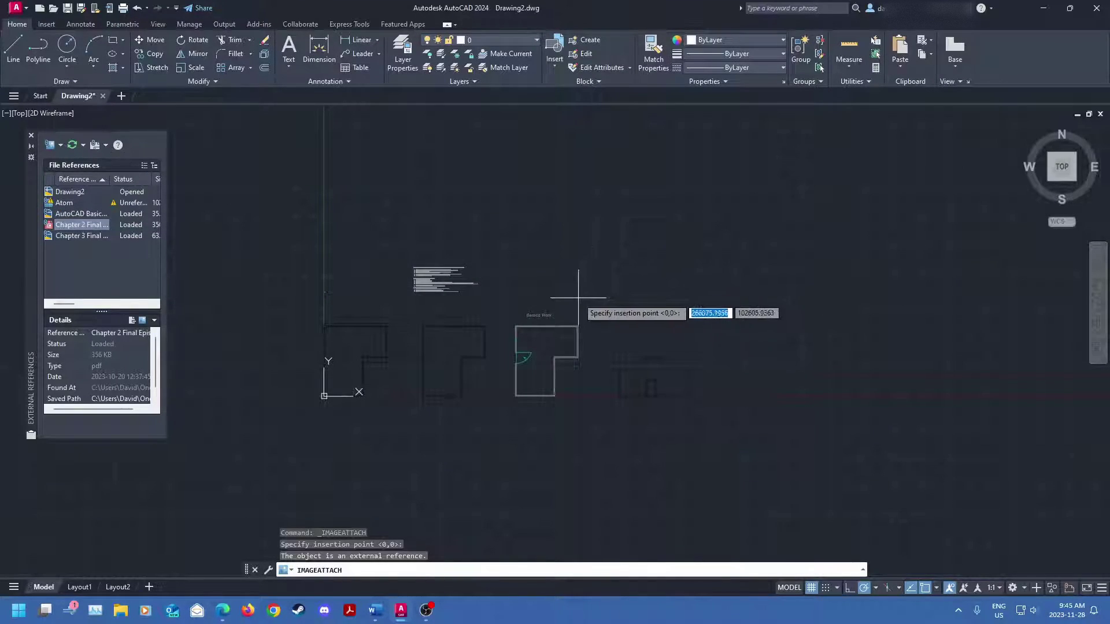
scroll(577, 292, up, 5)
click(474, 472)
scroll(470, 489, up, 6)
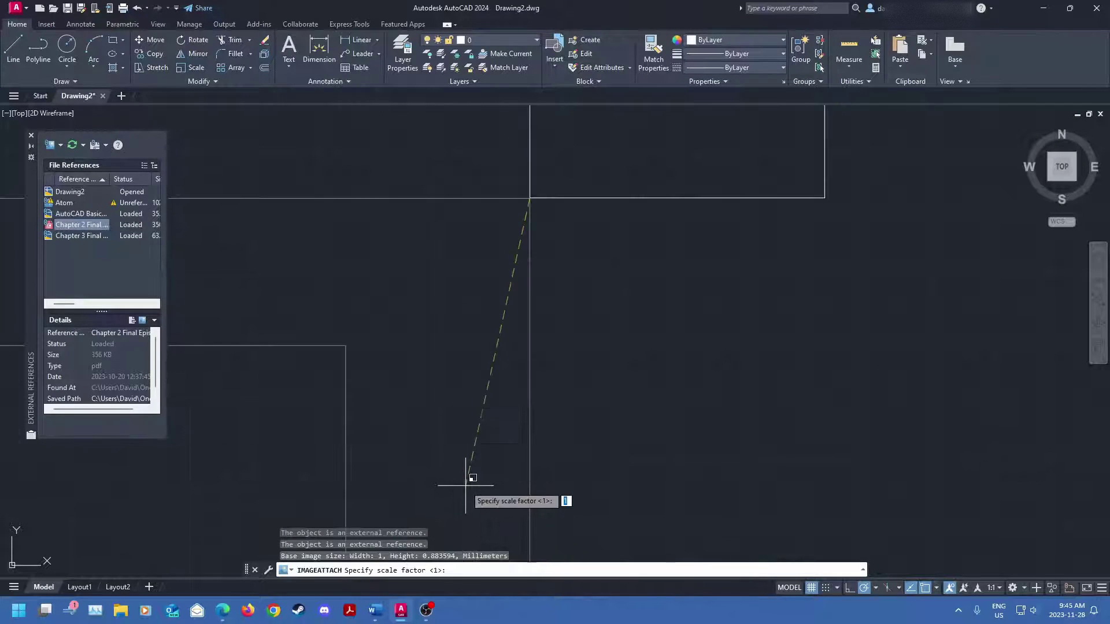
scroll(528, 412, down, 6)
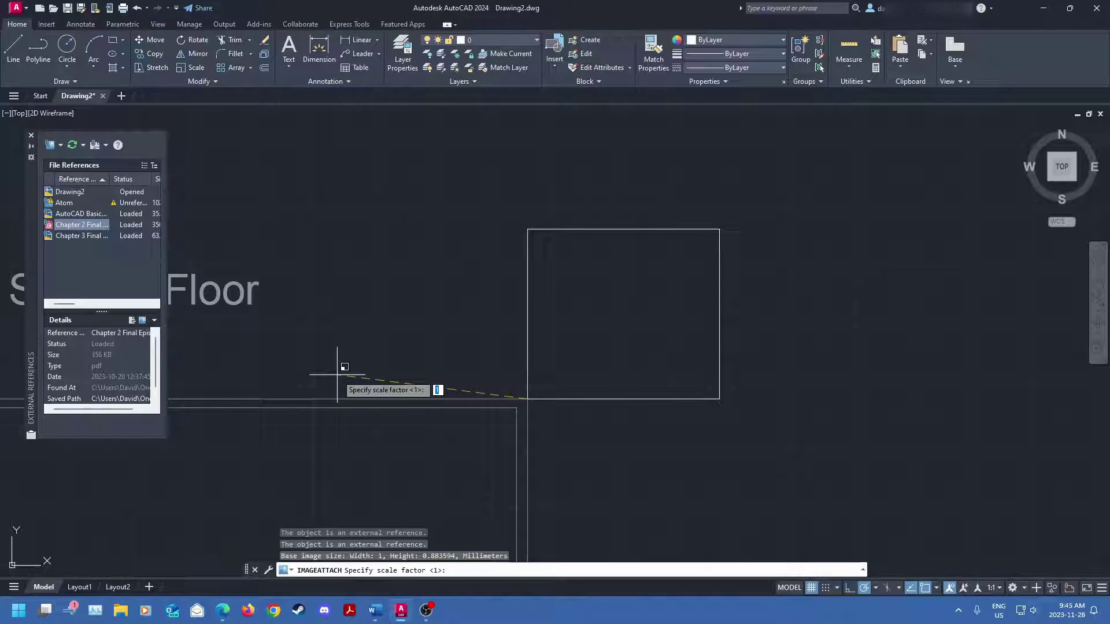
text(2)
key(Return)
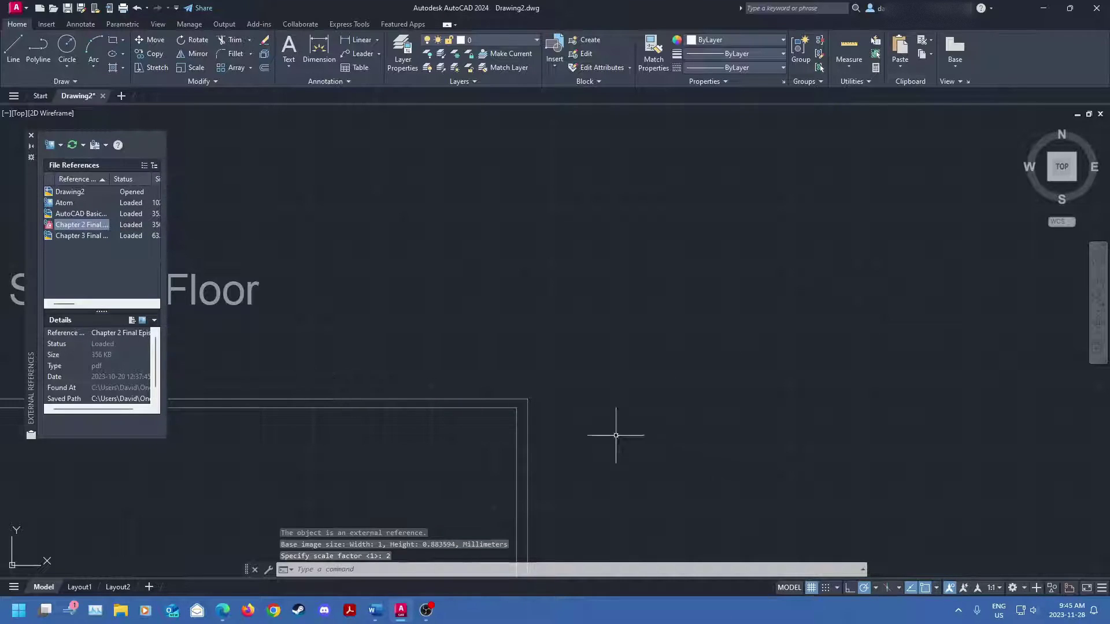
Examine the placed Atom image at the upper-right corner of the Second Floor plan and its reference details
scroll(525, 401, up, 10)
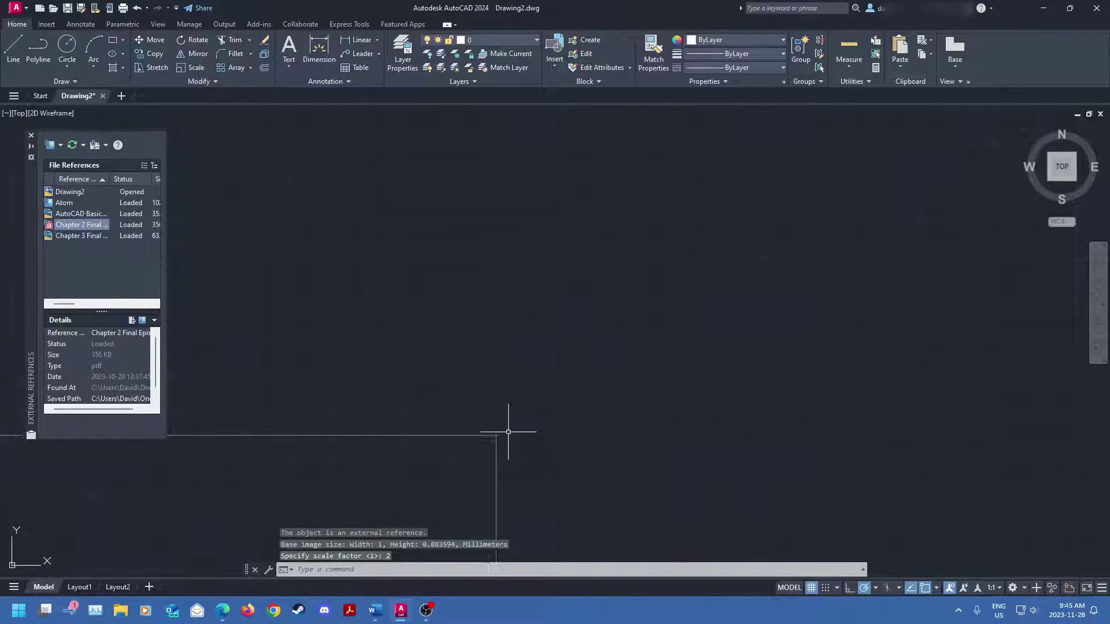
scroll(395, 437, up, 4)
scroll(733, 424, up, 3)
middle_drag(404, 441, 503, 366)
scroll(537, 343, up, 2)
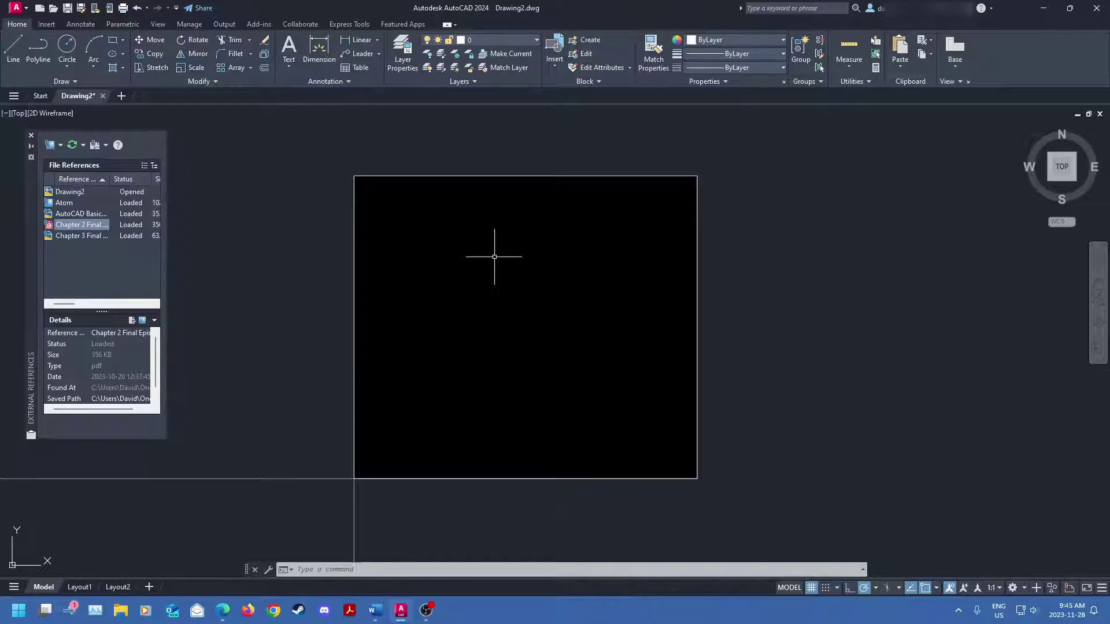
click(332, 154)
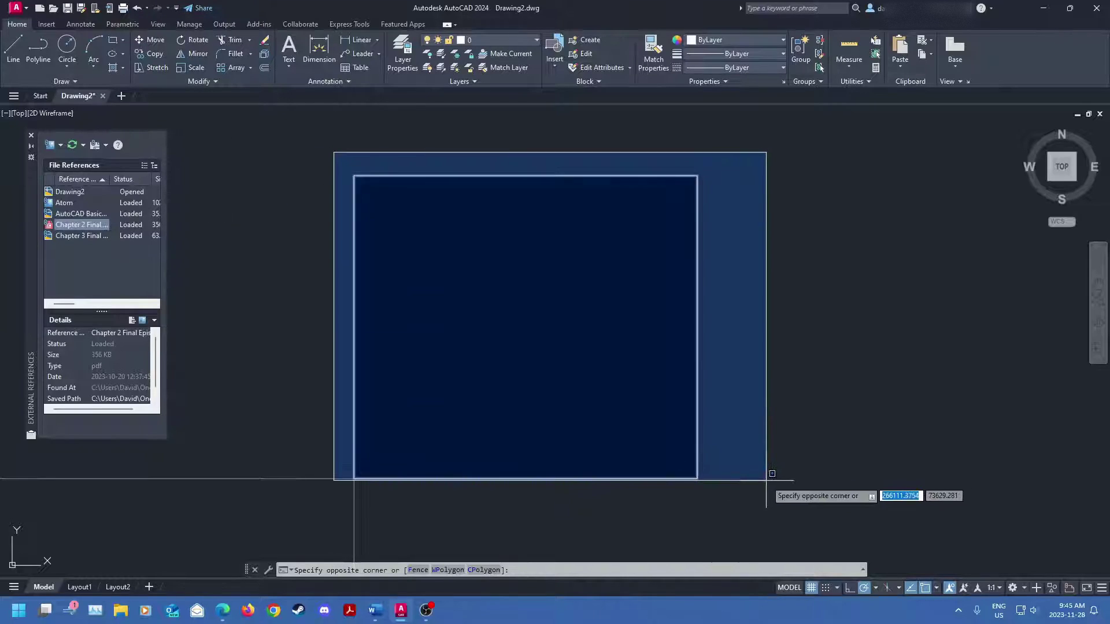
click(768, 483)
scroll(604, 293, down, 6)
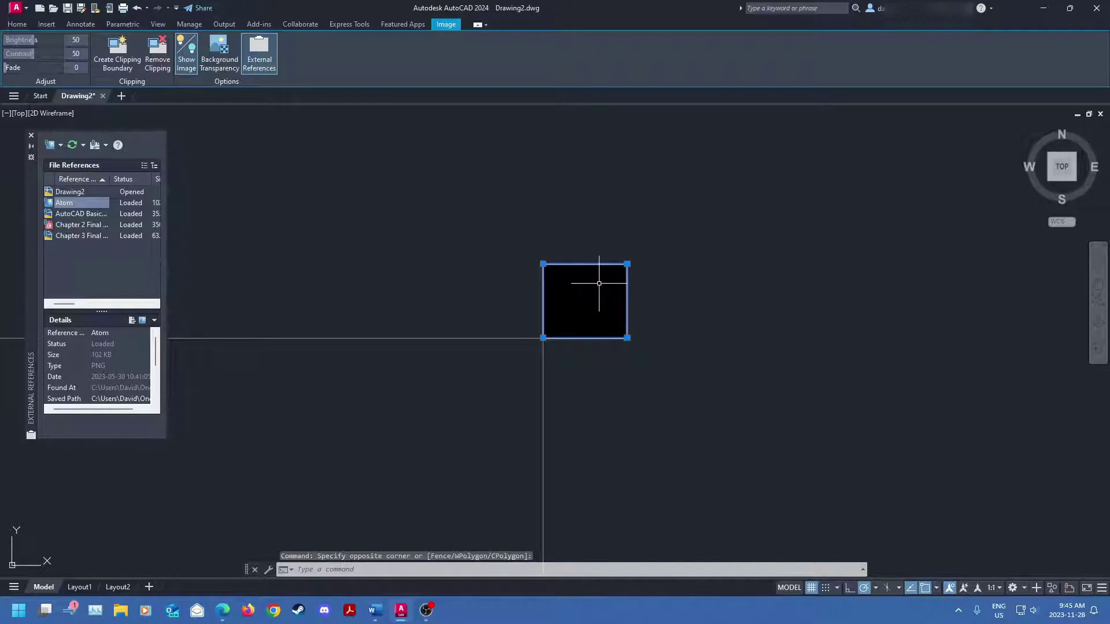
key(Escape)
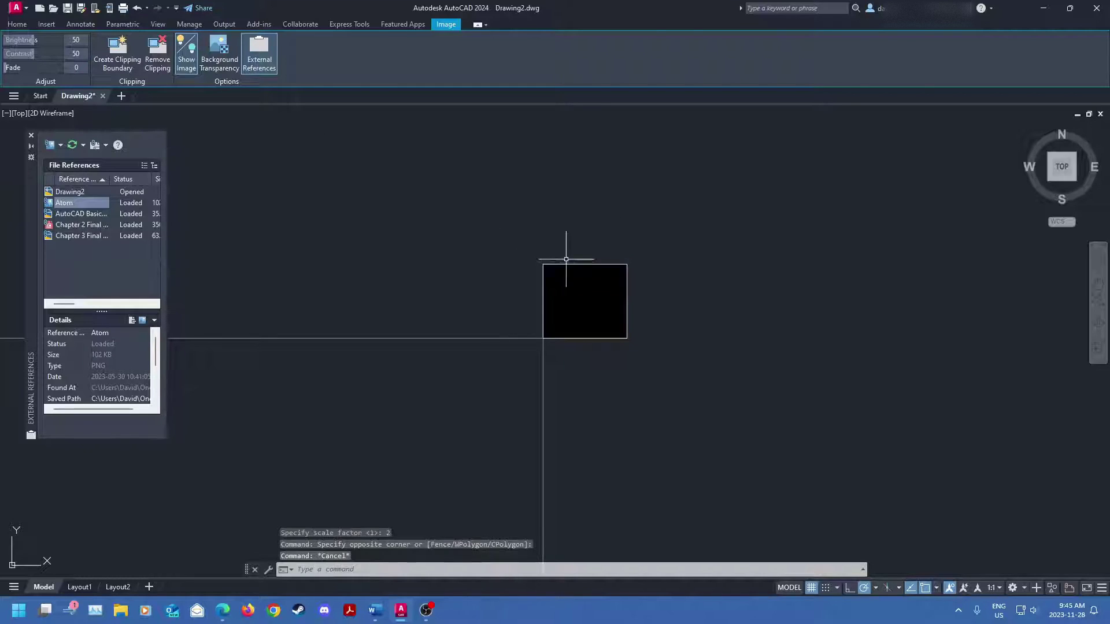
Choose Atom Revised.jpg from Pictures as another image reference to attach
click(61, 147)
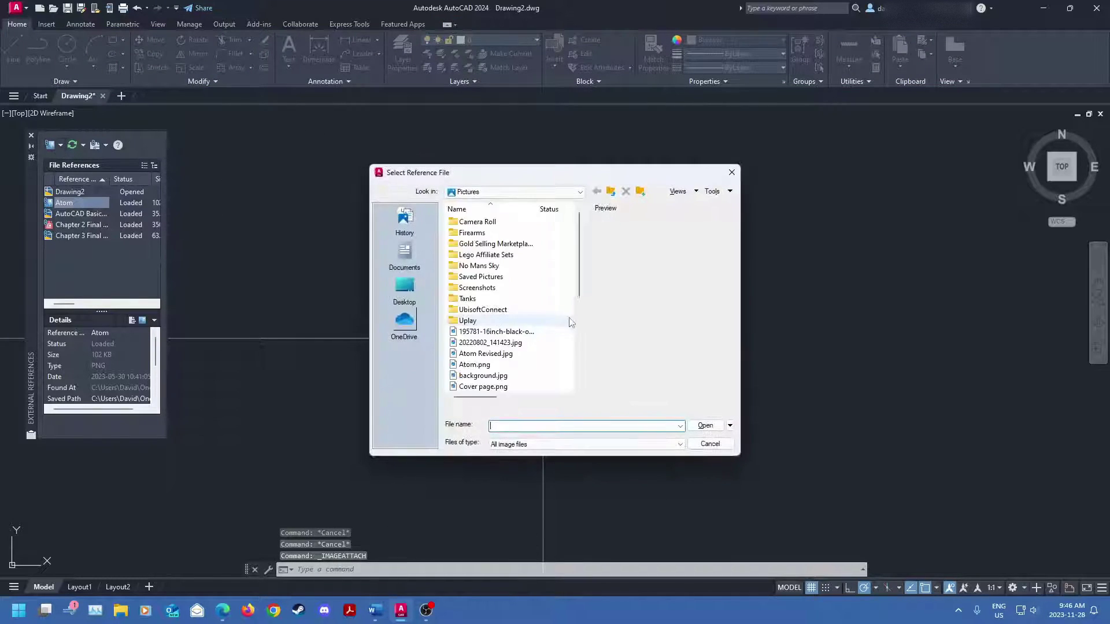
scroll(515, 321, down, 1)
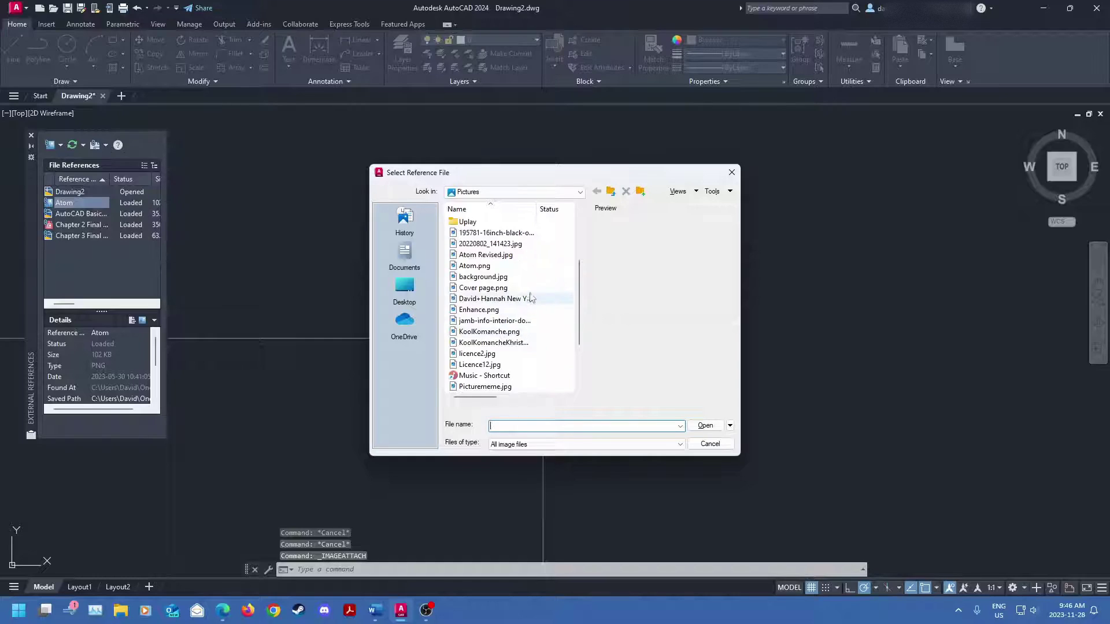
scroll(523, 322, up, 1)
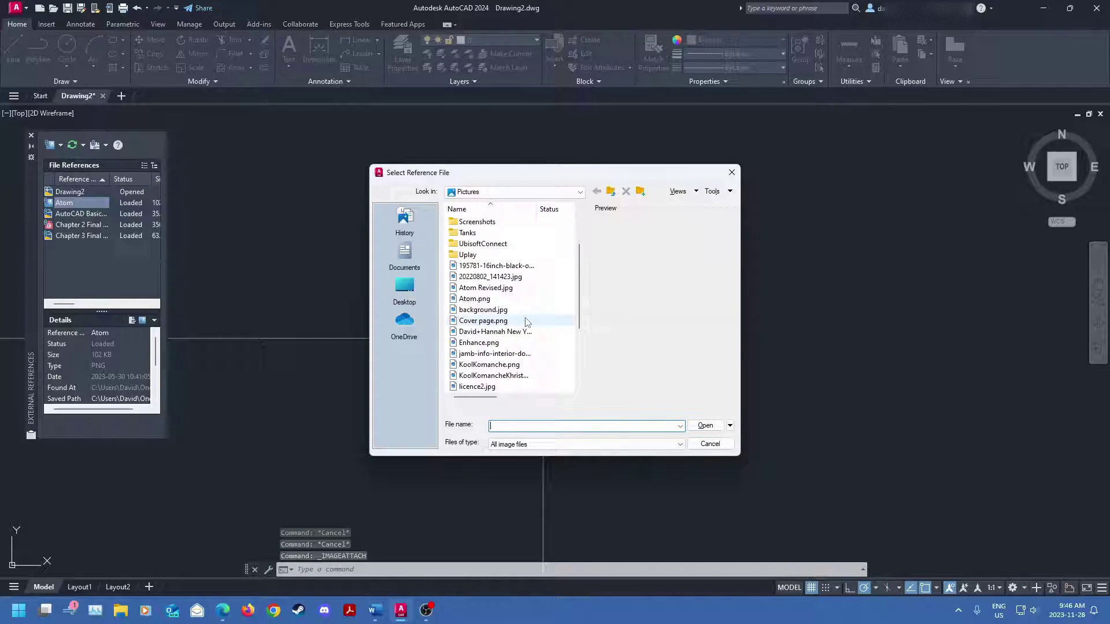
click(526, 288)
click(704, 426)
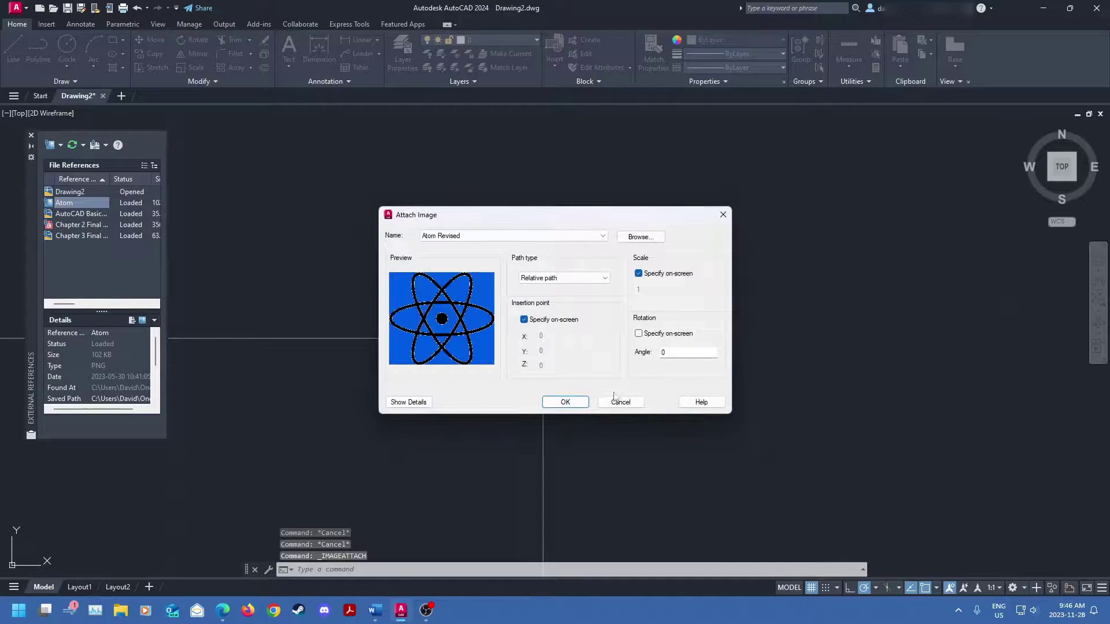
Place the Atom Revised image at the Second Floor plan's outer upper-right corner, specifying a very large scale on screen
click(564, 399)
click(589, 362)
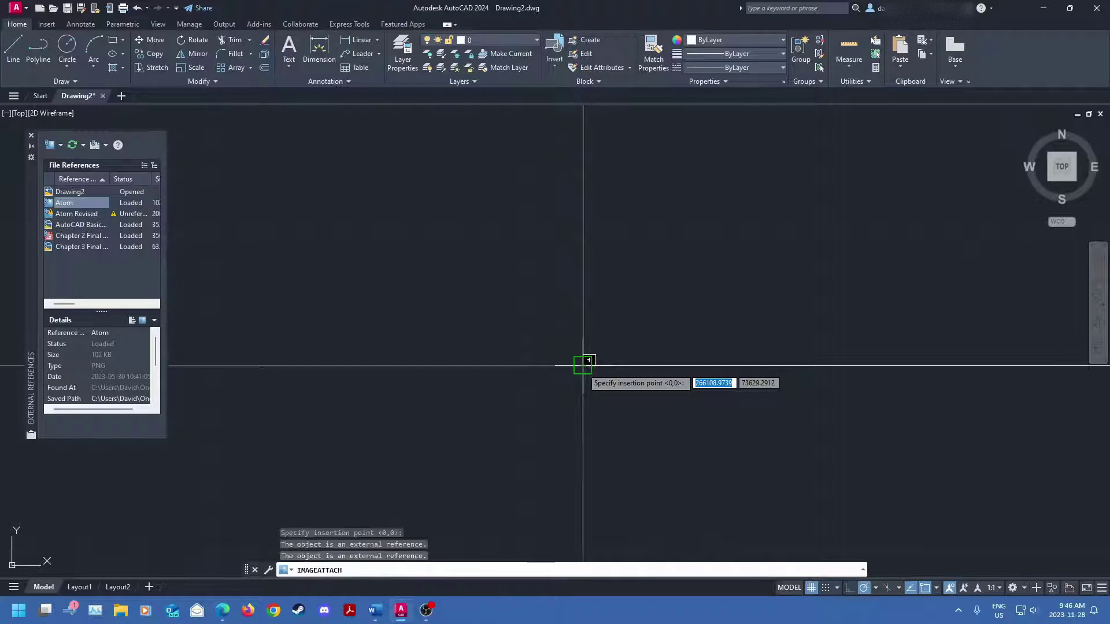
scroll(642, 340, down, 5)
scroll(716, 315, down, 4)
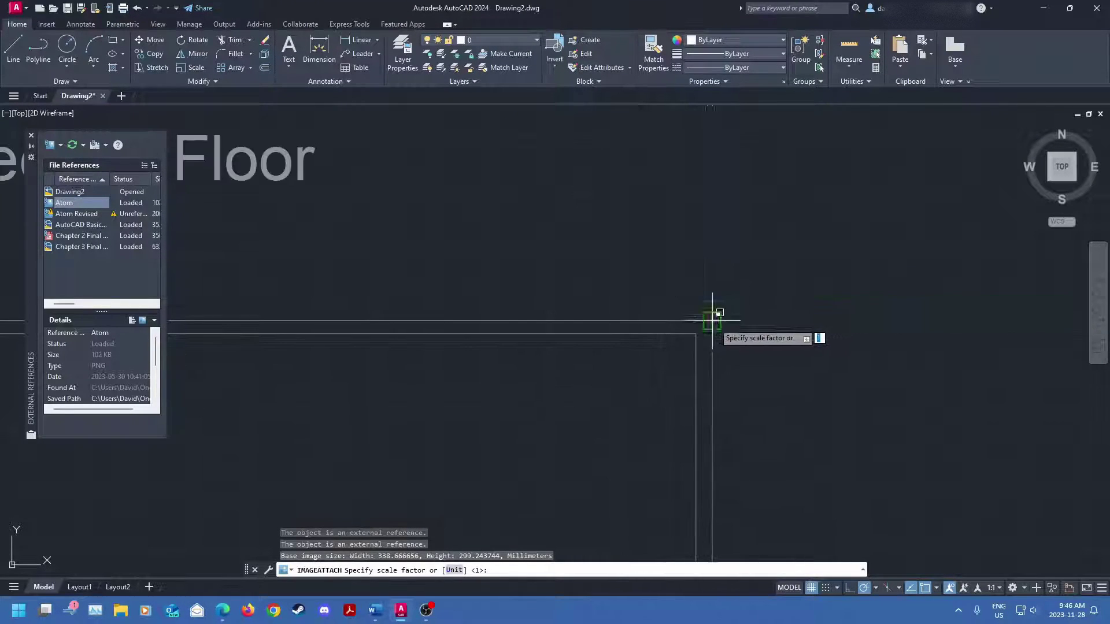
middle_drag(775, 297, 471, 407)
scroll(519, 355, down, 4)
scroll(518, 354, down, 5)
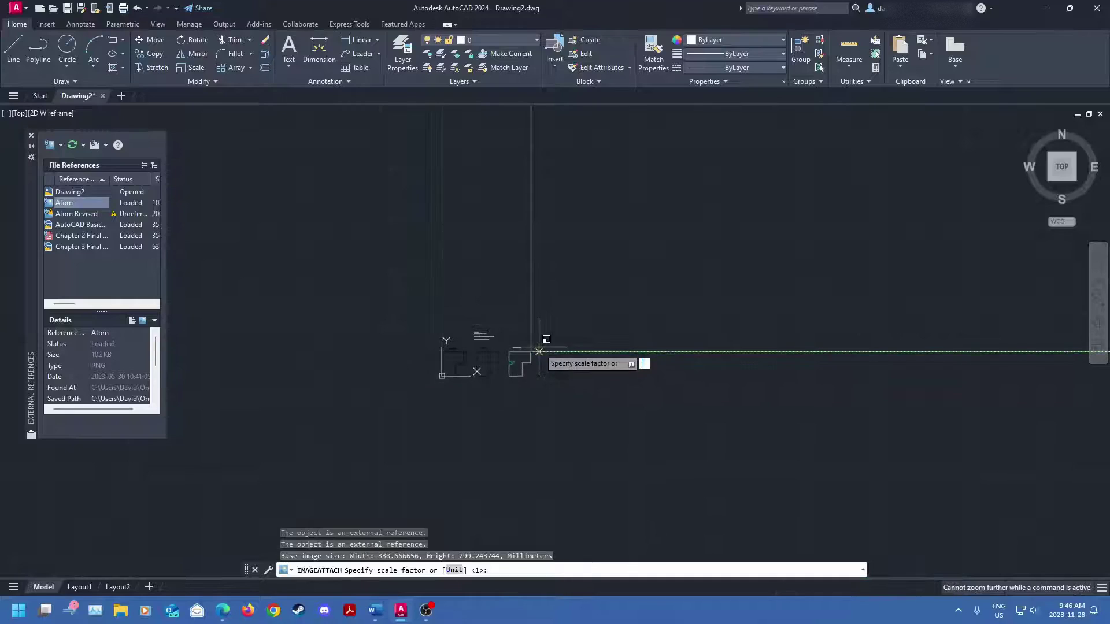
click(587, 313)
Select the oversized Atom Revised image and shrink it to about a third of its width from its upper-right corner
scroll(578, 310, up, 5)
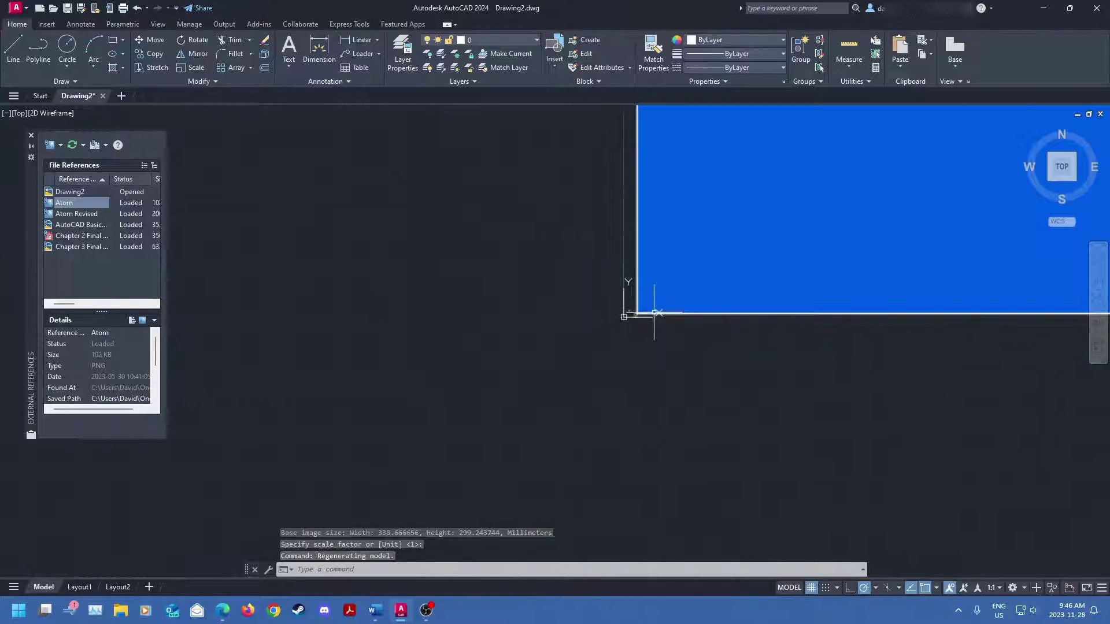
scroll(651, 318, down, 4)
middle_drag(703, 314, 554, 383)
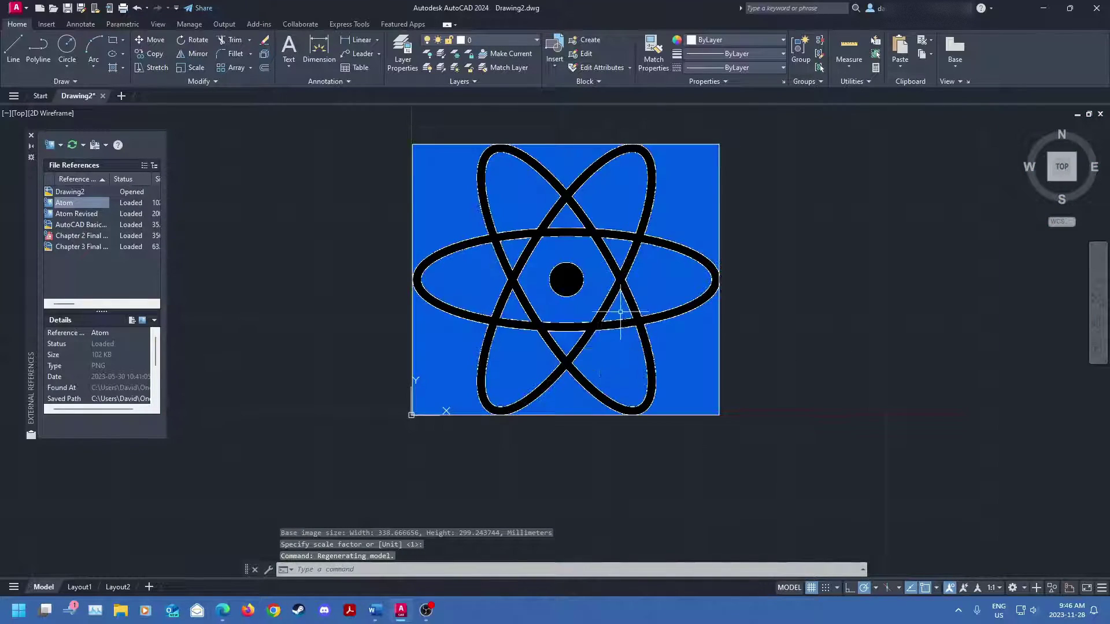
scroll(618, 308, up, 2)
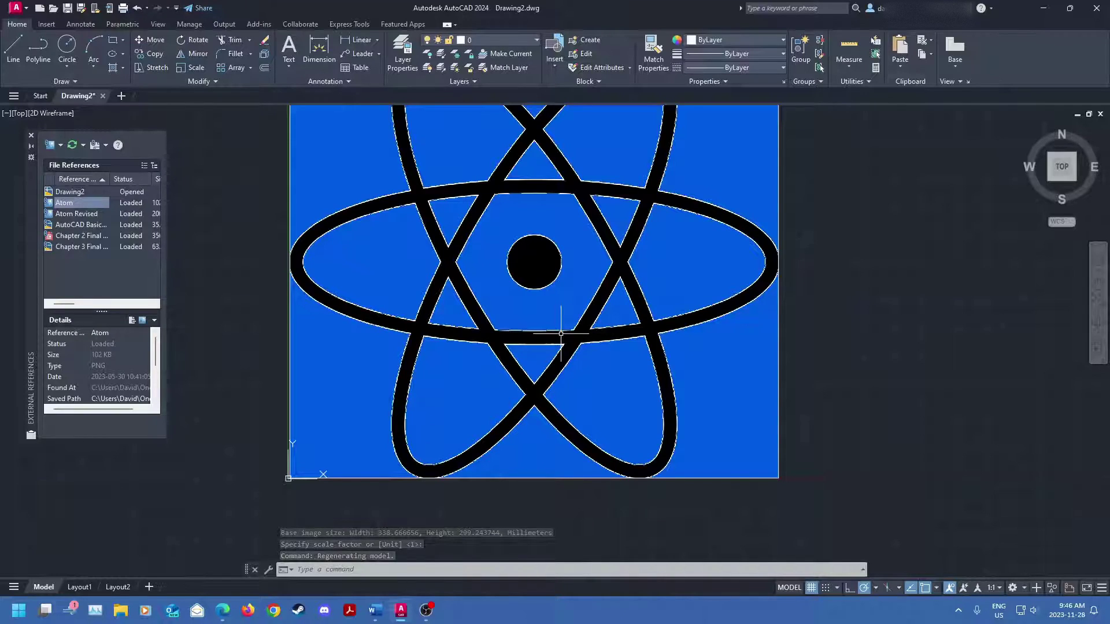
click(778, 295)
scroll(795, 272, down, 2)
click(743, 187)
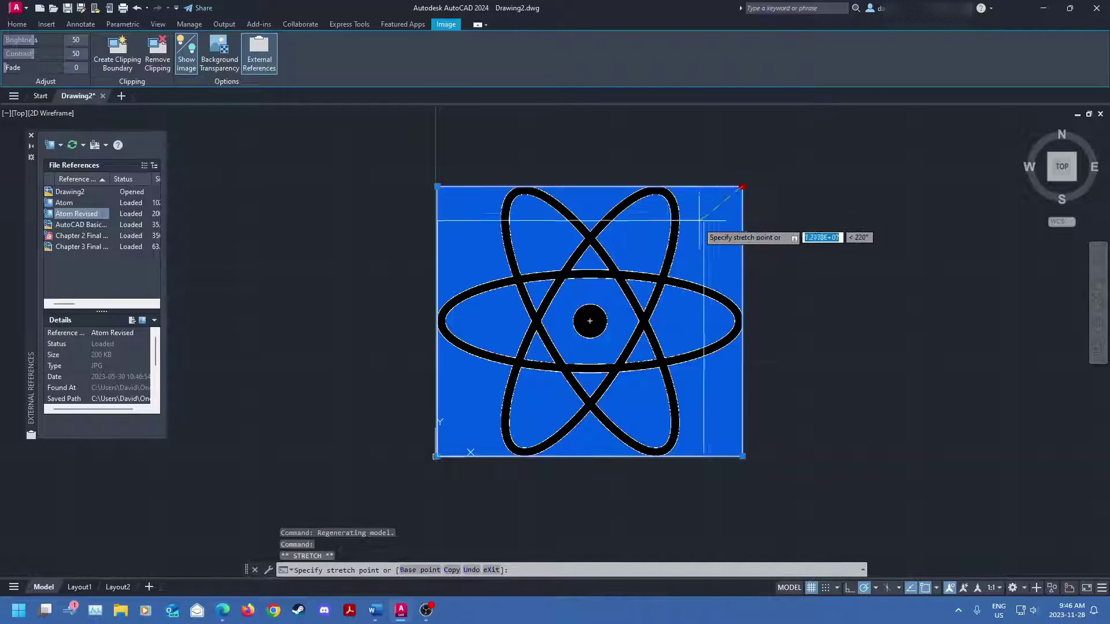
click(533, 371)
middle_drag(486, 460, 534, 376)
scroll(533, 376, up, 4)
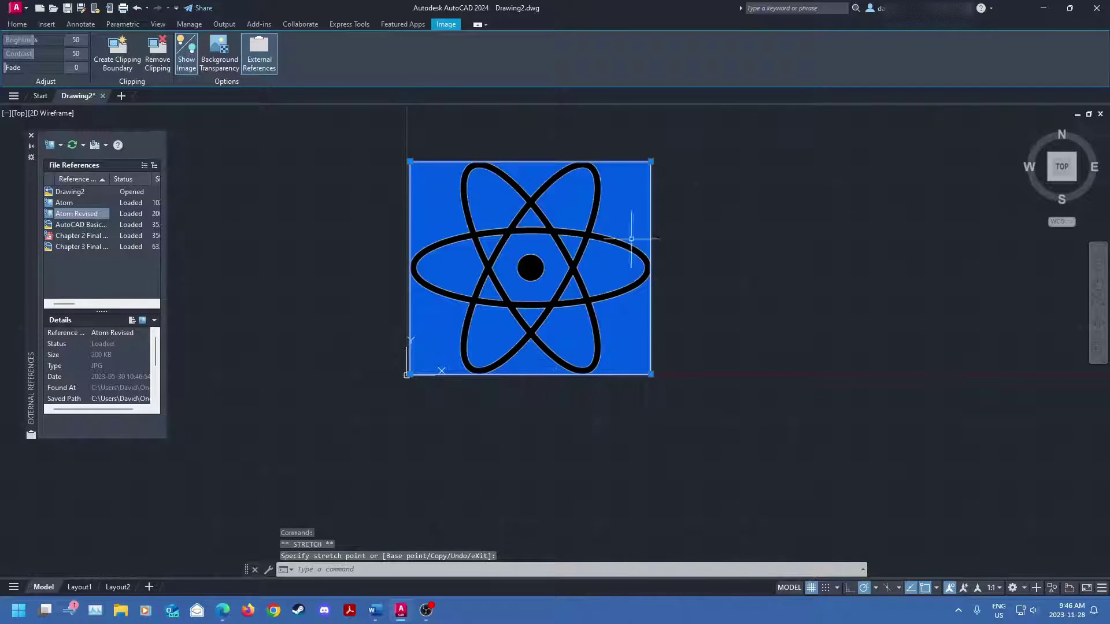
Reduce the Atom Revised image further with two successive inward stretches of its upper-right corner, keeping the lower-left corner fixed
click(651, 161)
click(480, 311)
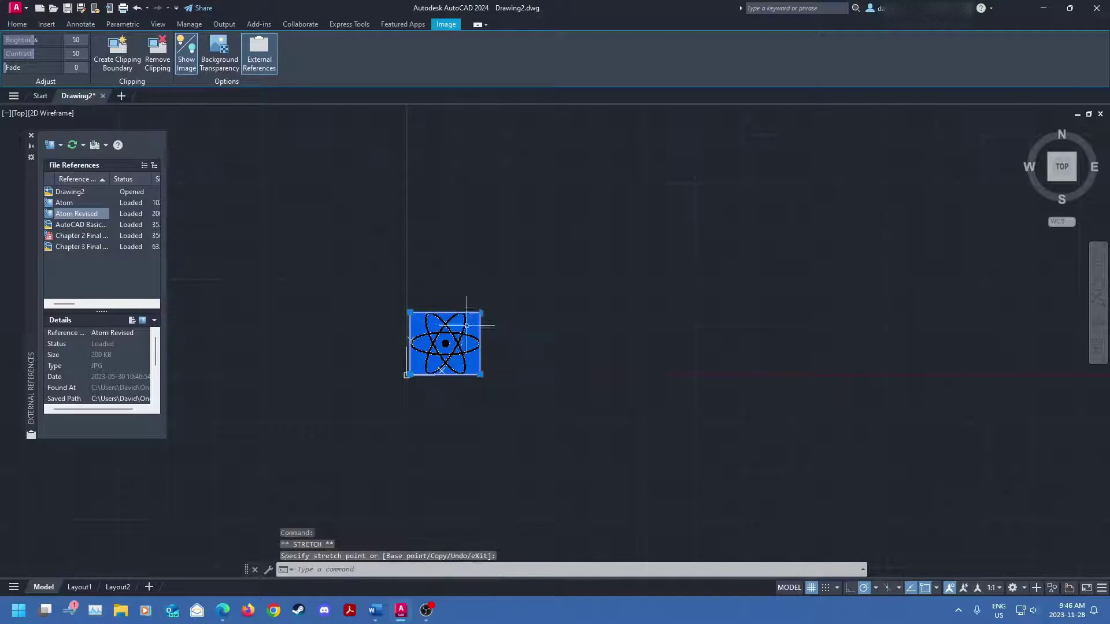
scroll(461, 334, up, 6)
middle_drag(518, 284, 655, 233)
click(675, 187)
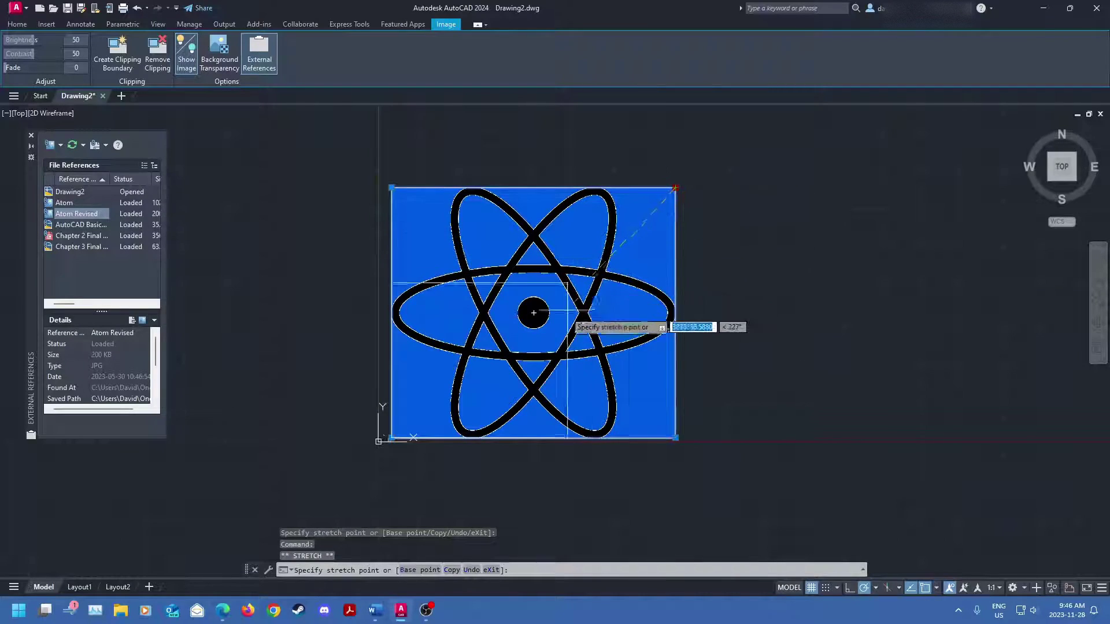
click(452, 377)
middle_drag(450, 376, 522, 317)
scroll(523, 316, up, 3)
middle_drag(493, 366, 561, 305)
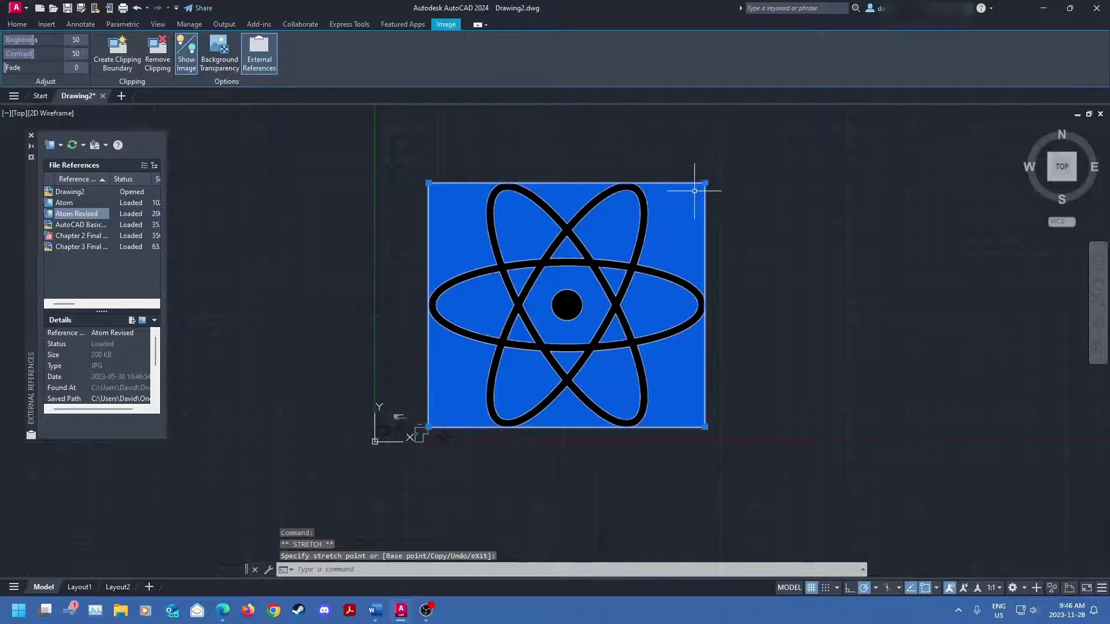
Shrink the Atom Revised image to a little over twice the Second Floor plan's width and deselect it
click(705, 183)
click(487, 362)
middle_drag(466, 387, 669, 267)
scroll(577, 323, up, 3)
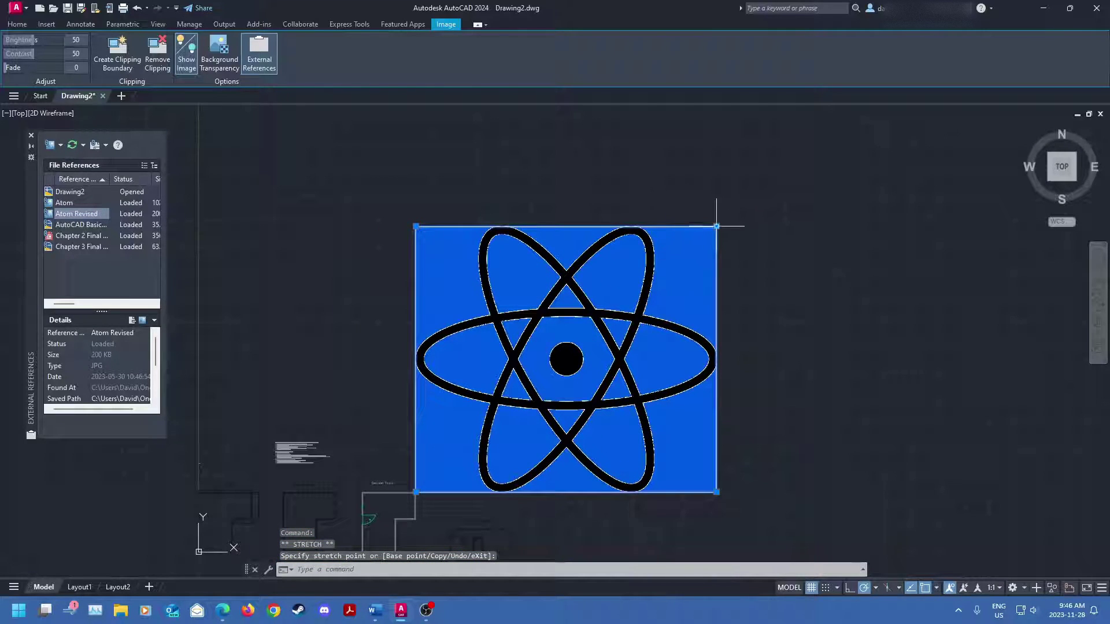
scroll(545, 372, down, 4)
middle_drag(545, 372, 583, 339)
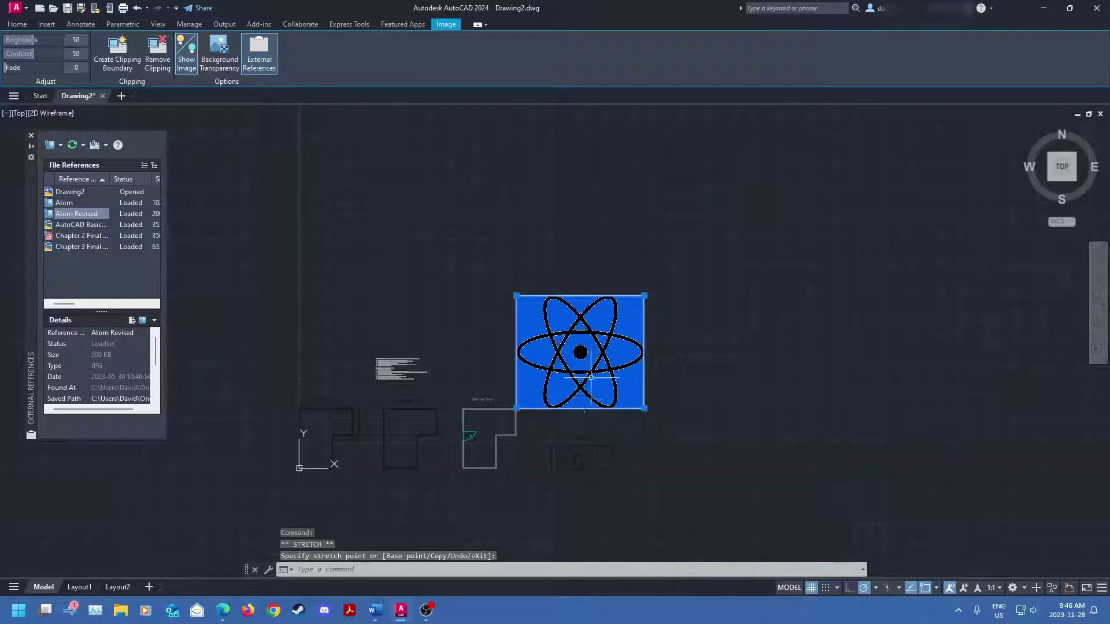
scroll(552, 374, up, 4)
key(Escape)
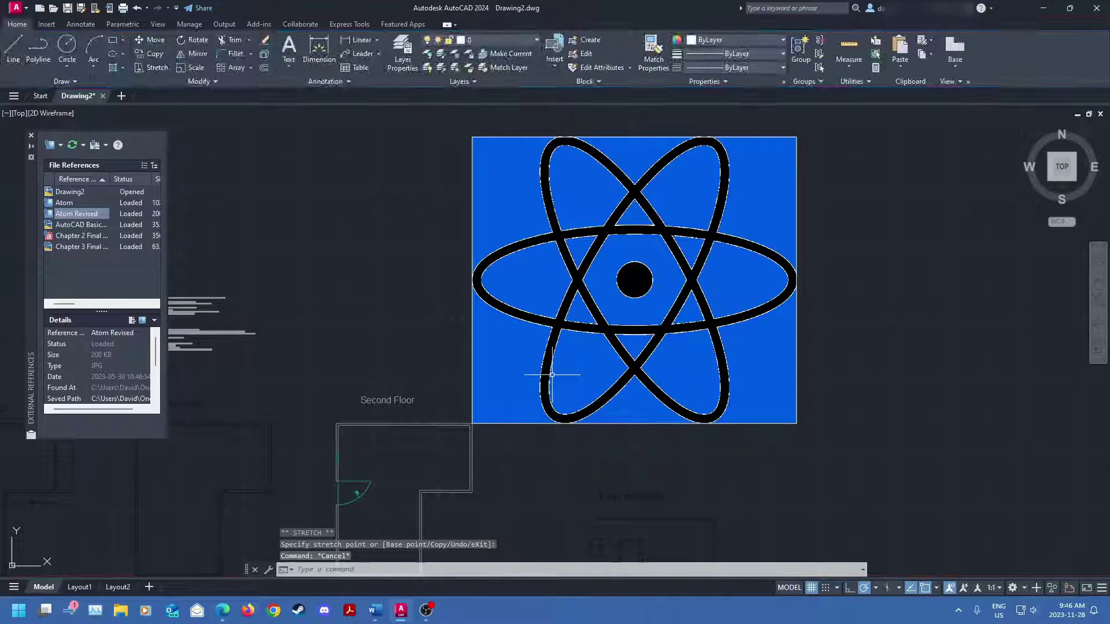